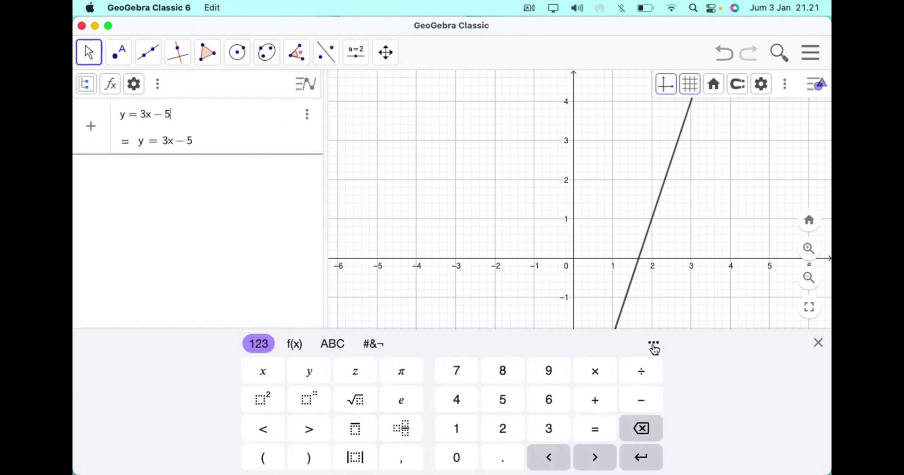
Step: View the list of mathematical functions and commands, and close it together with the virtual keyboard
{"action": "left_click", "coordinate": [654, 347]}
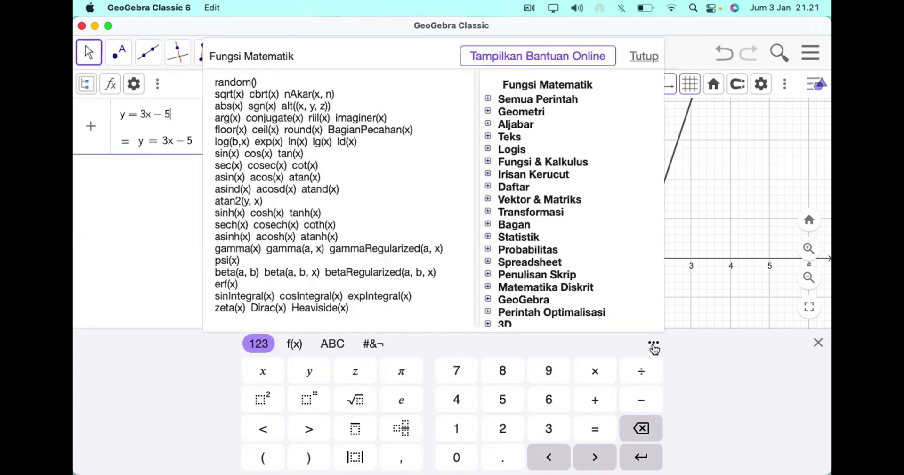
{"action": "left_click", "coordinate": [655, 347]}
{"action": "left_click", "coordinate": [819, 343]}
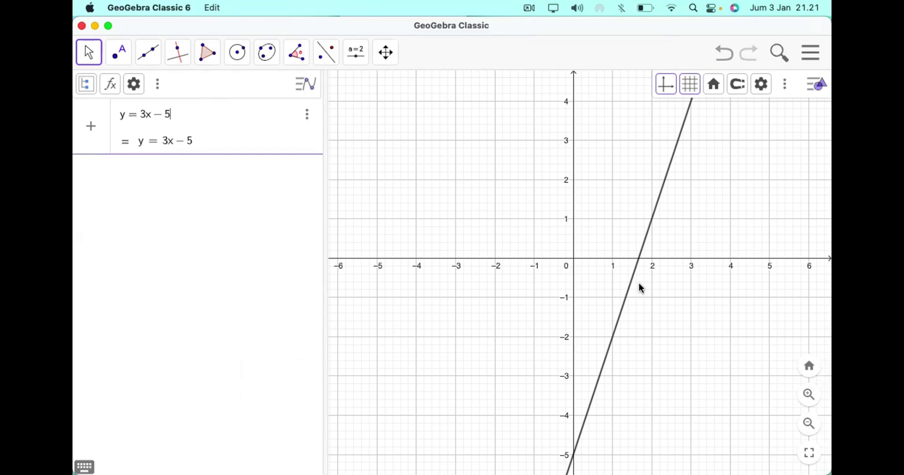
Step: Replace the equation y = 3x − 5 with the point A(−2, 3)
{"action": "key", "text": "super+a"}
{"action": "key", "text": "BackSpace"}
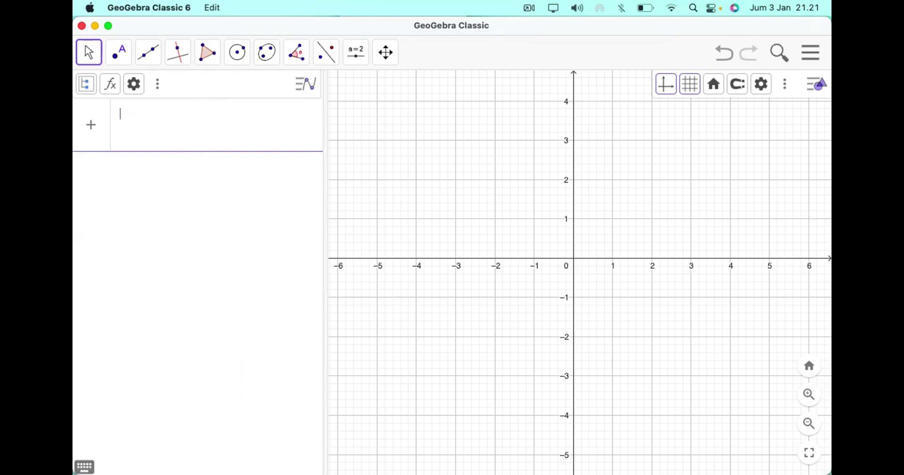
{"action": "type", "text": "A("}
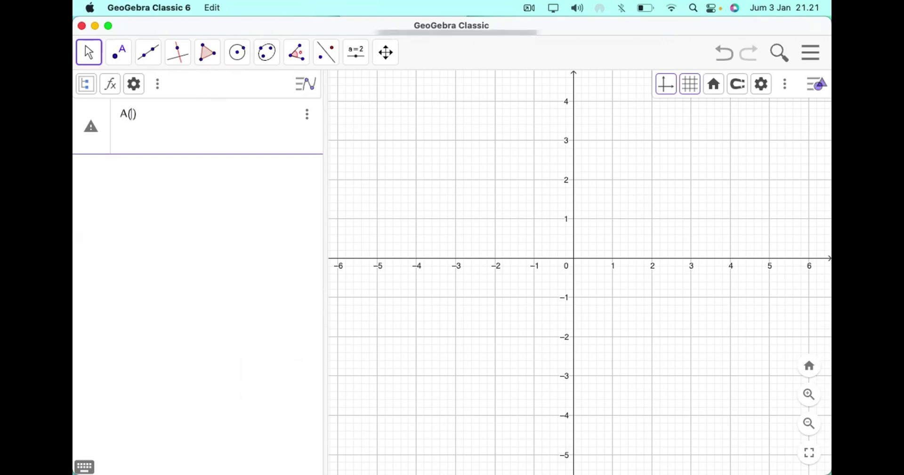
{"action": "type", "text": "-2"}
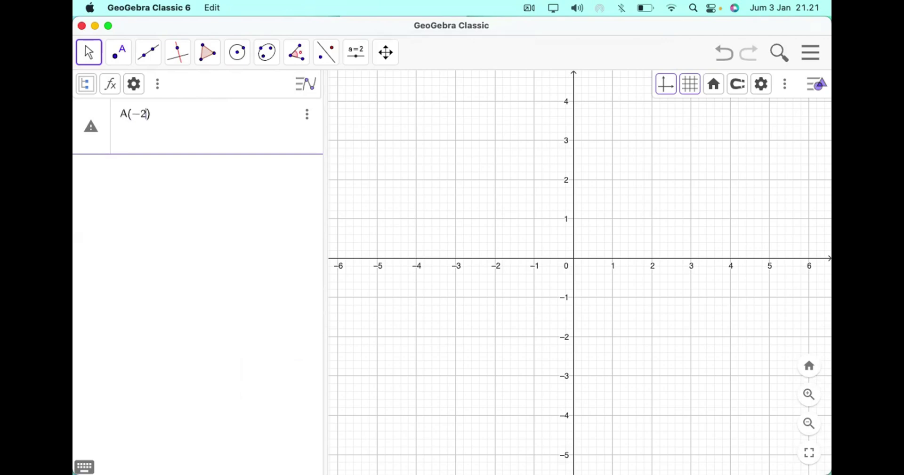
{"action": "type", "text": ",3"}
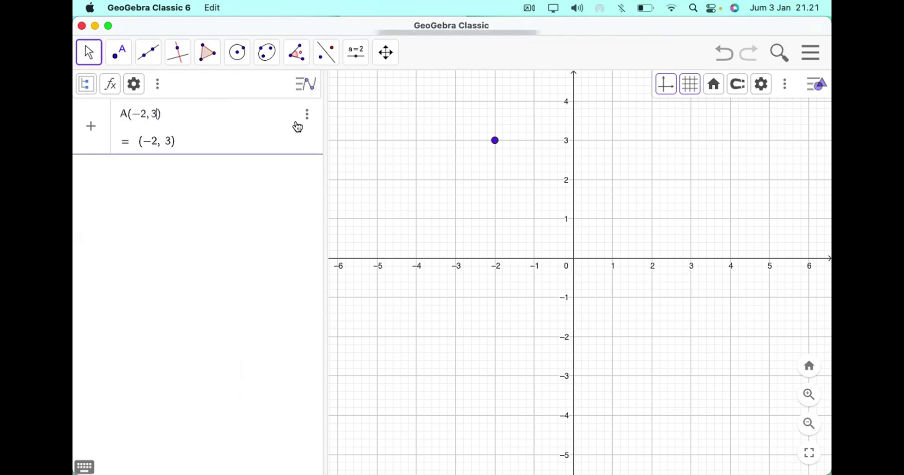
{"action": "left_click", "coordinate": [479, 148]}
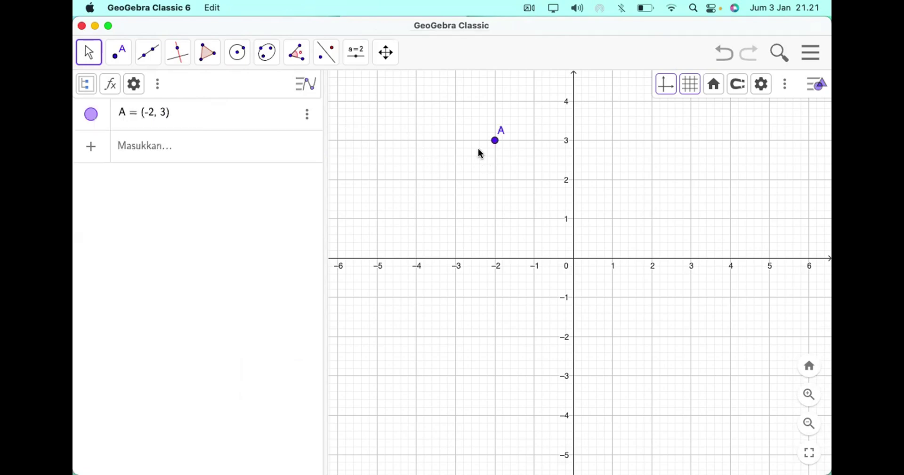
Step: Place point B on the x-axis at (4, 0) with the Titik Baru tool
{"action": "left_click", "coordinate": [206, 143]}
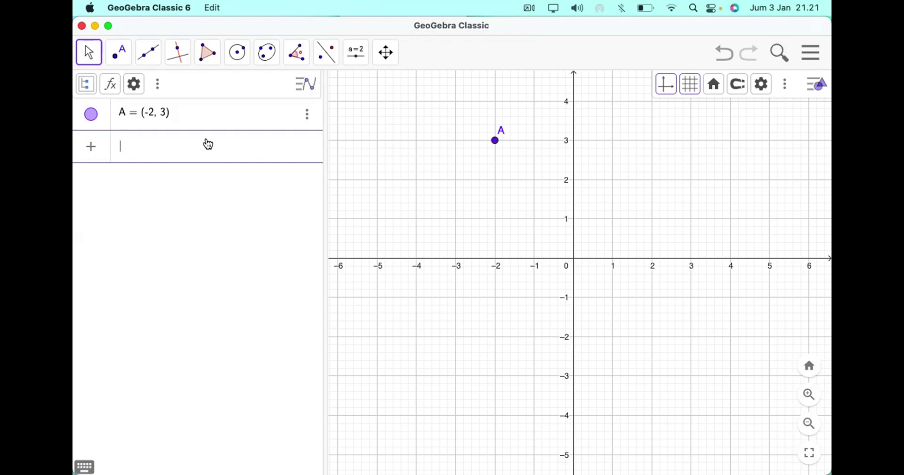
{"action": "left_click", "coordinate": [118, 55]}
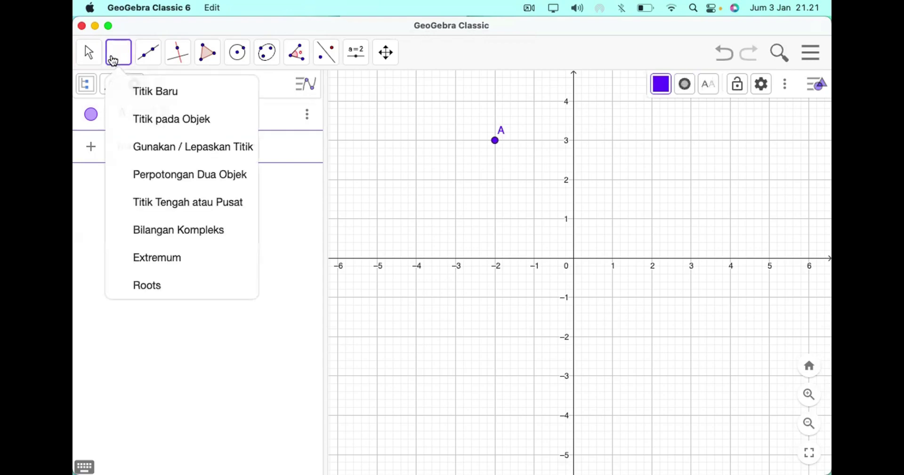
{"action": "left_click", "coordinate": [132, 89]}
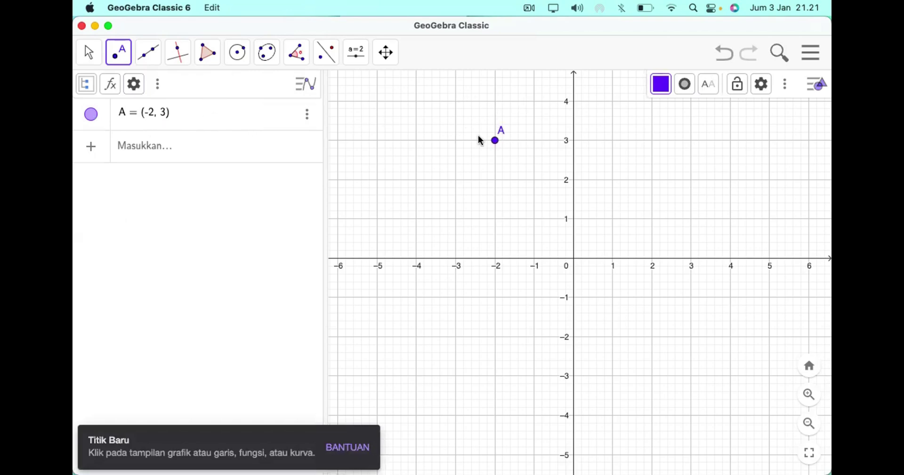
{"action": "left_click", "coordinate": [730, 259]}
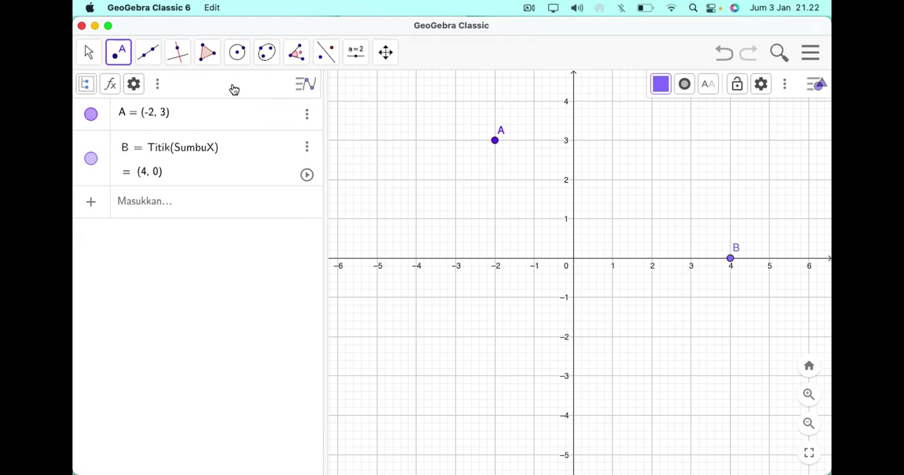
Step: Draw a line through points A and B with the Garis yang melalui Dua Titik tool
{"action": "left_click", "coordinate": [157, 61]}
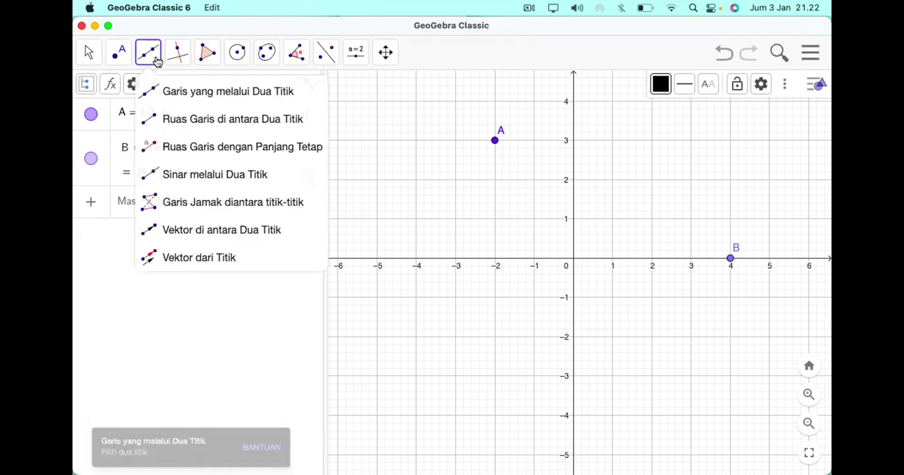
{"action": "left_click", "coordinate": [170, 94]}
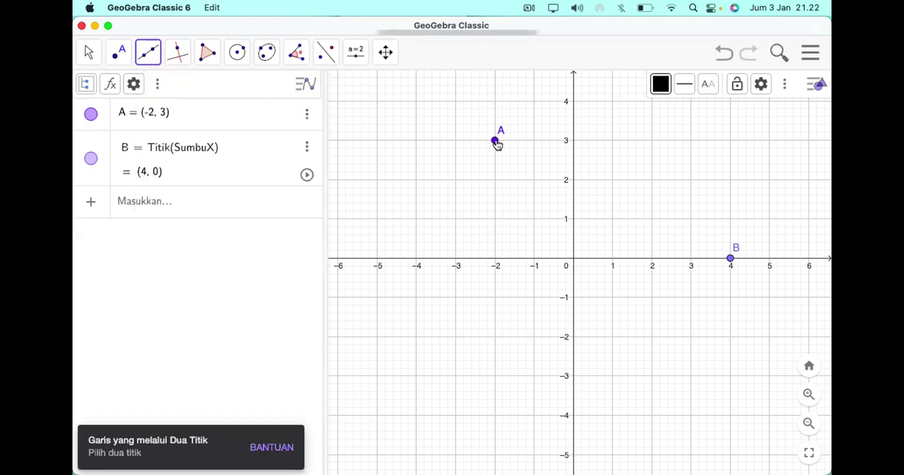
{"action": "left_click", "coordinate": [498, 144]}
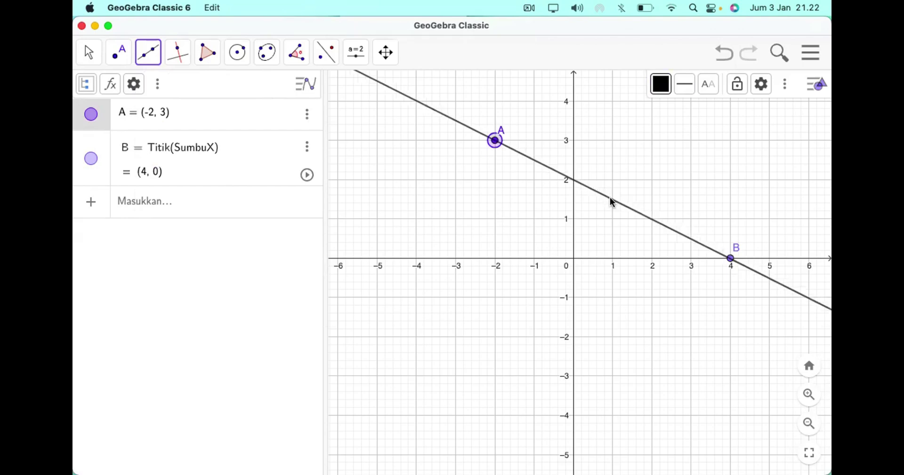
{"action": "left_click", "coordinate": [731, 260]}
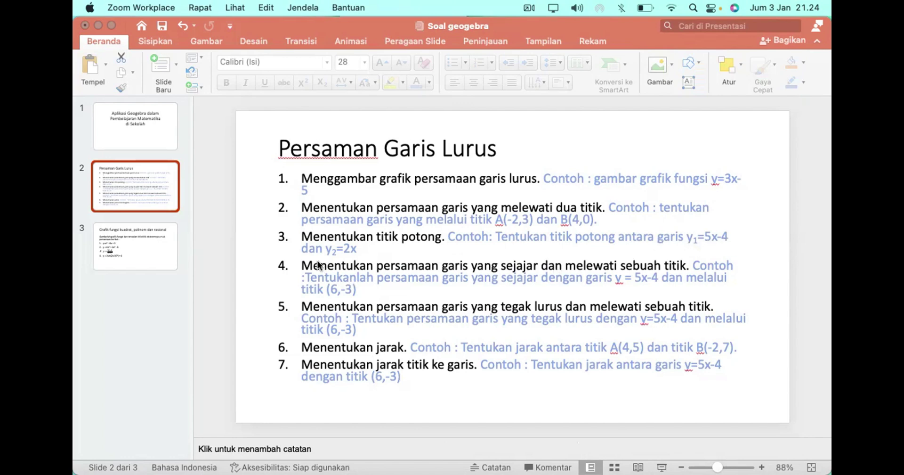
Step: Switch from the slide to GeoGebra Classic and delete points A and B and the line through them
{"action": "mouse_move", "coordinate": [577, 454]}
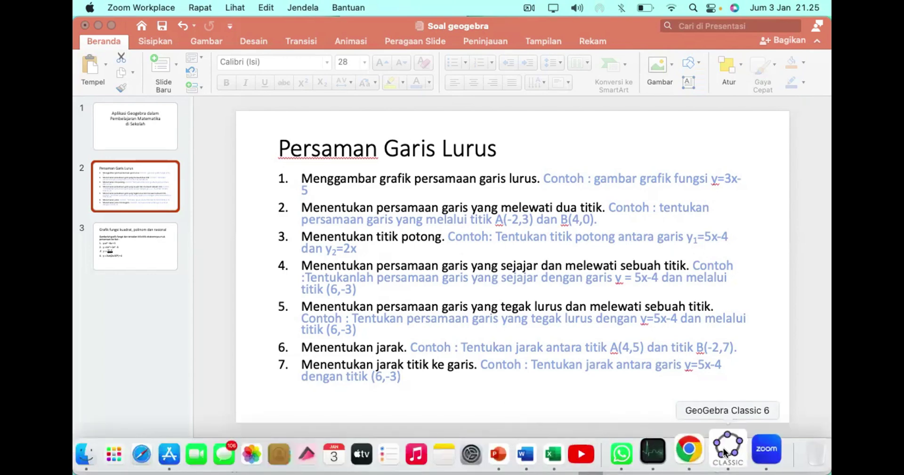
{"action": "left_click", "coordinate": [728, 450]}
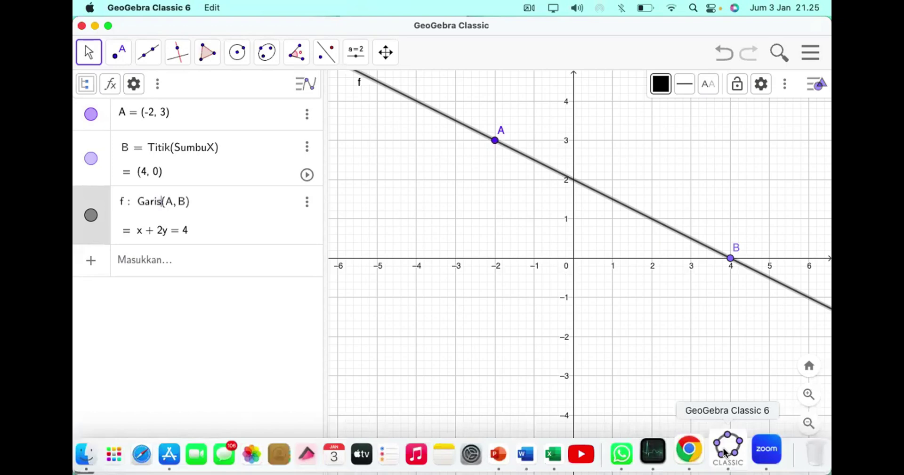
{"action": "key", "text": "super+a"}
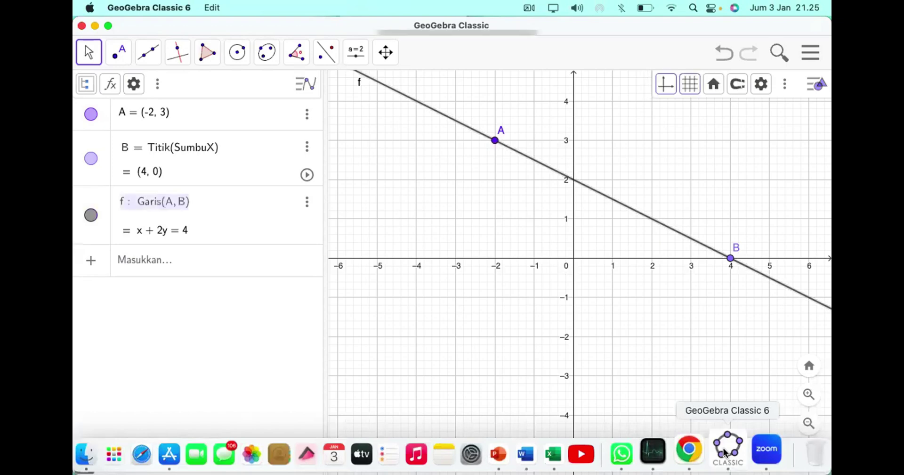
{"action": "key", "text": "BackSpace"}
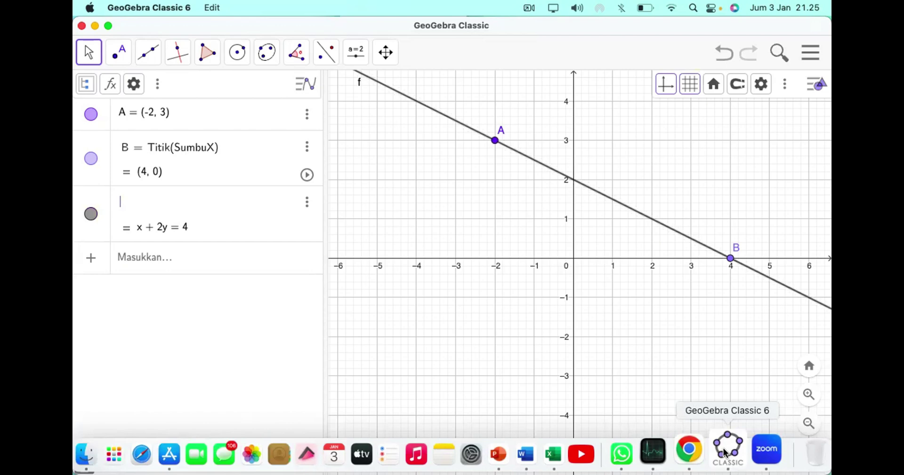
{"action": "left_click", "coordinate": [585, 211]}
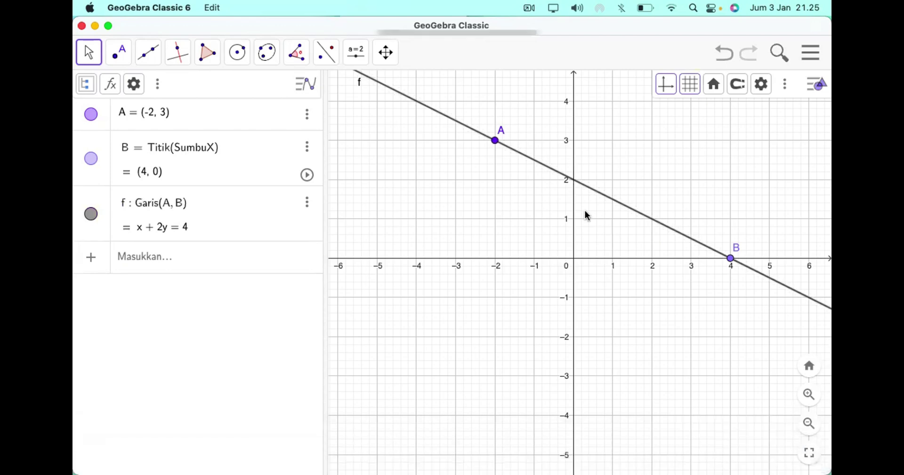
{"action": "key", "text": "super+a"}
{"action": "key", "text": "BackSpace"}
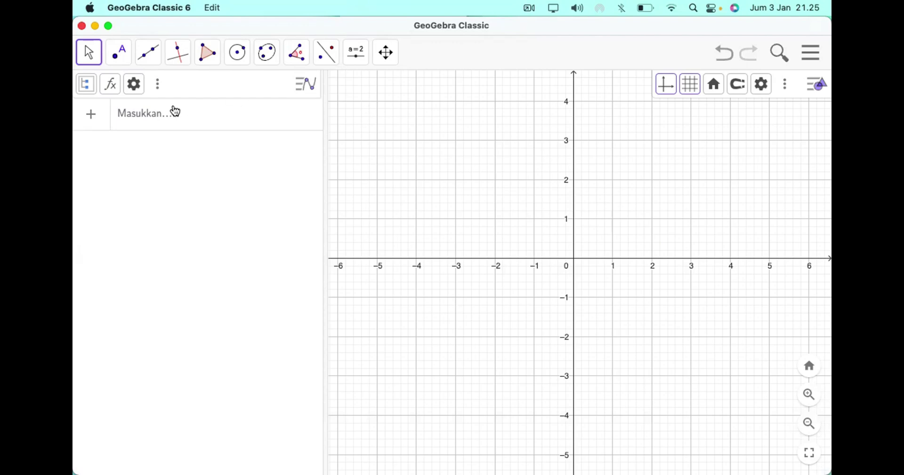
Step: Graph the line y = 5x − 4 as a new expression in the empty construction
{"action": "left_click", "coordinate": [149, 120]}
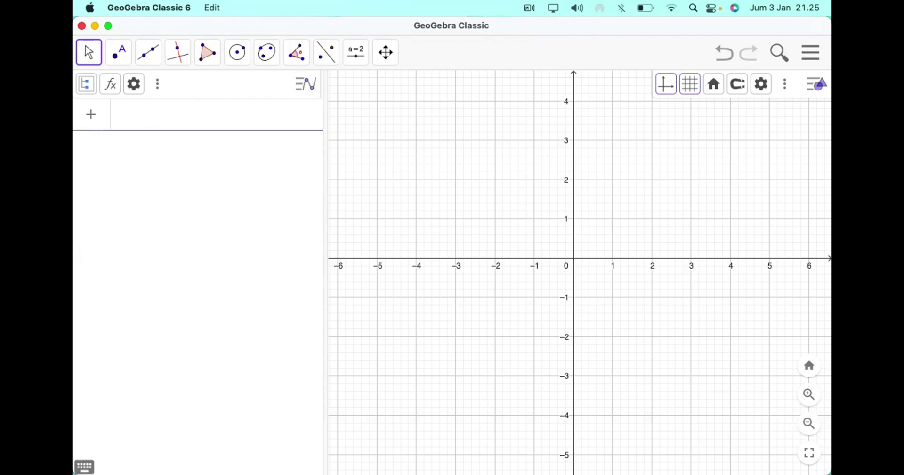
{"action": "type", "text": "y = 5x"}
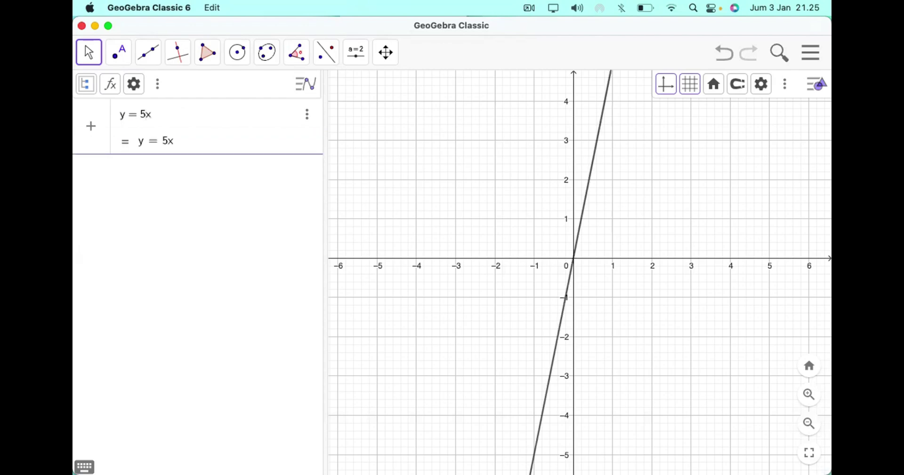
{"action": "type", "text": " - 4"}
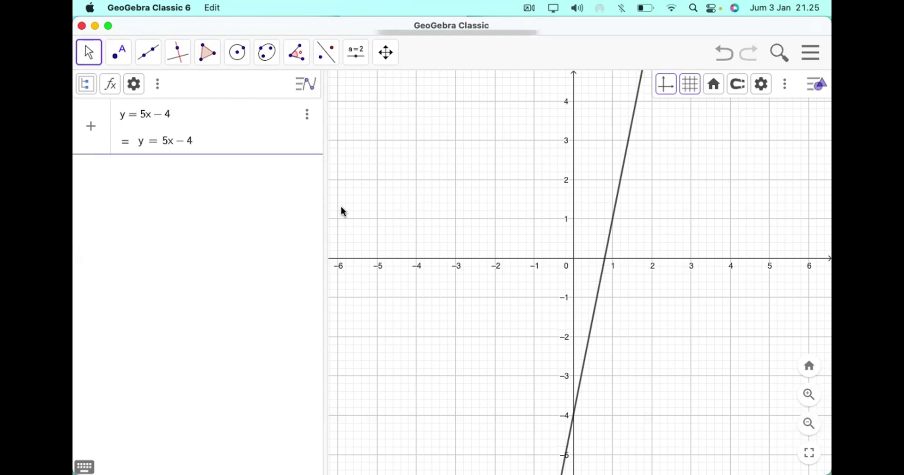
{"action": "left_click", "coordinate": [92, 125]}
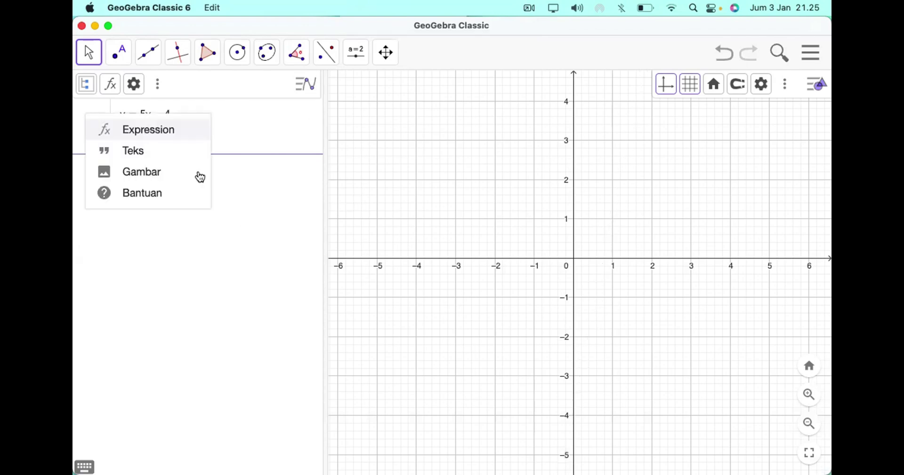
{"action": "left_click", "coordinate": [258, 253]}
Step: Graph the line y = 2x as a further expression below the equation y = 5x − 4
{"action": "left_click", "coordinate": [164, 152]}
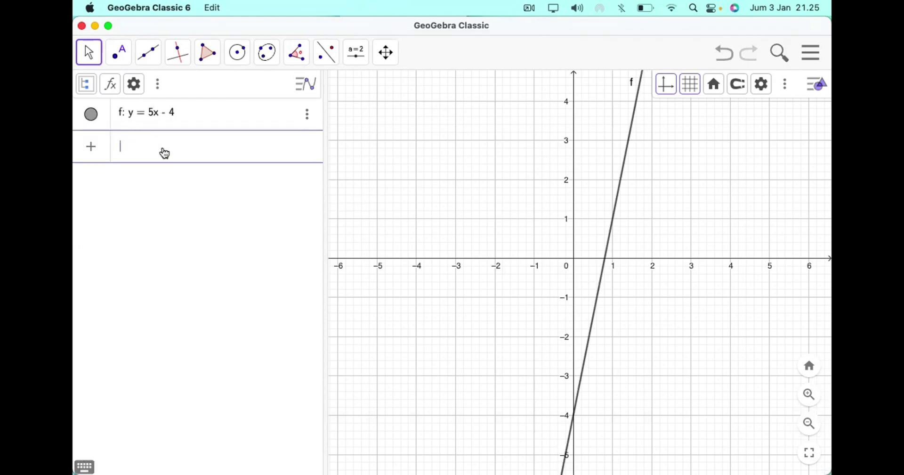
{"action": "type", "text": "y = 2x"}
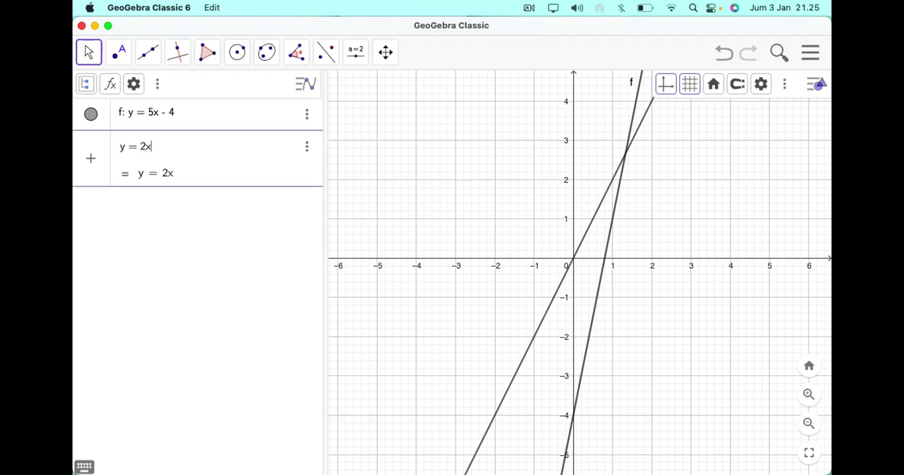
{"action": "key", "text": "Return"}
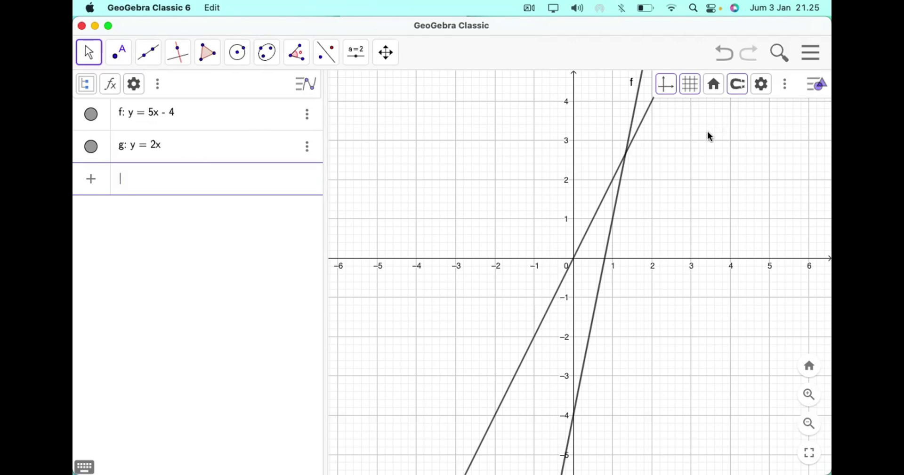
Step: Mark the intersection point of lines f and g, and place another point on line g at about (2.85, 5.69)
{"action": "left_click_drag", "start_coordinate": [706, 139], "coordinate": [575, 288]}
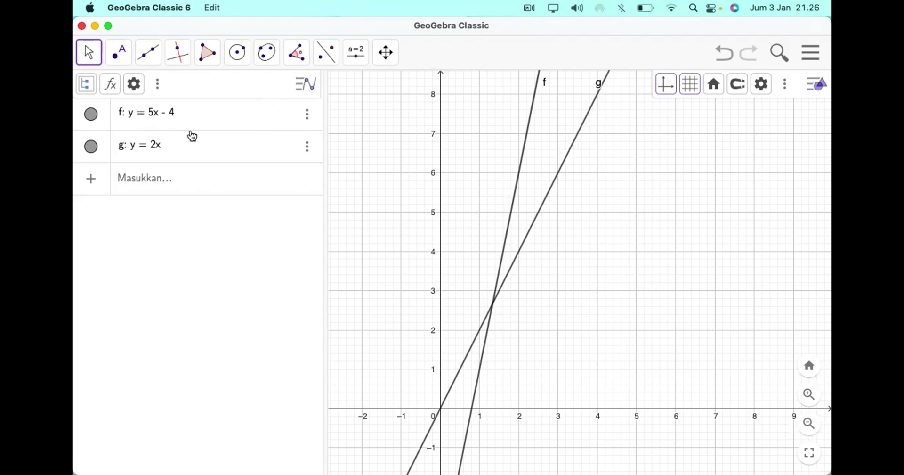
{"action": "left_click", "coordinate": [122, 62]}
{"action": "mouse_move", "coordinate": [149, 52]}
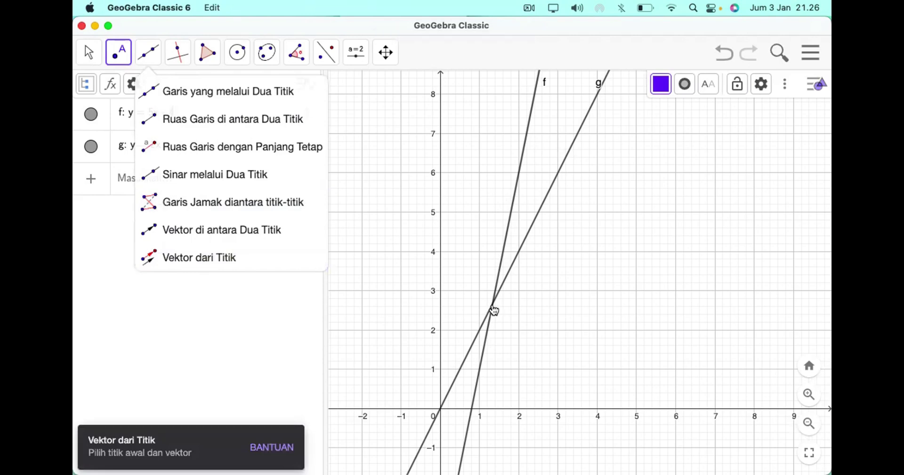
{"action": "left_click", "coordinate": [492, 305]}
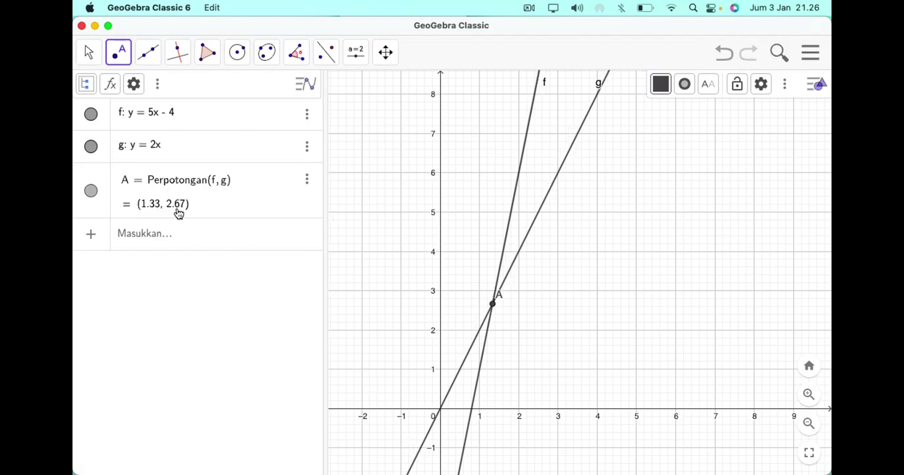
{"action": "left_click", "coordinate": [552, 186]}
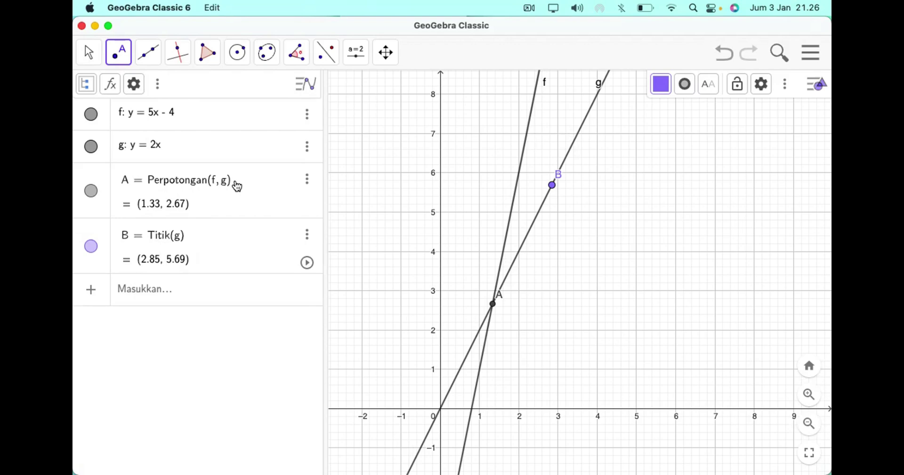
Step: Check the straight-line exercises on the Persaman Garis Lurus slide in PowerPoint, and return to GeoGebra Classic
{"action": "mouse_move", "coordinate": [520, 466]}
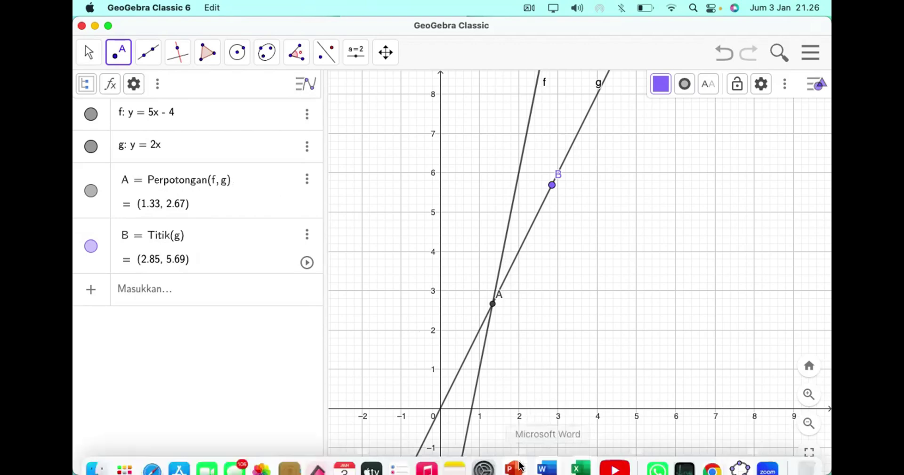
{"action": "left_click", "coordinate": [523, 459]}
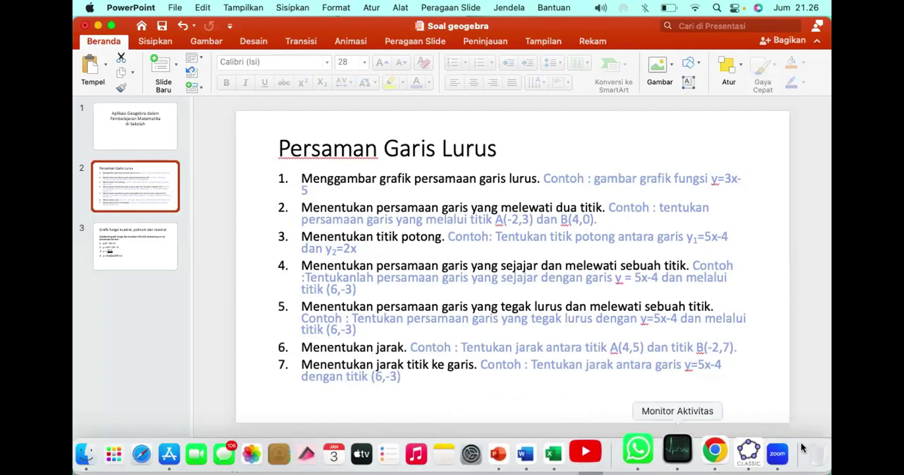
{"action": "left_click", "coordinate": [734, 453]}
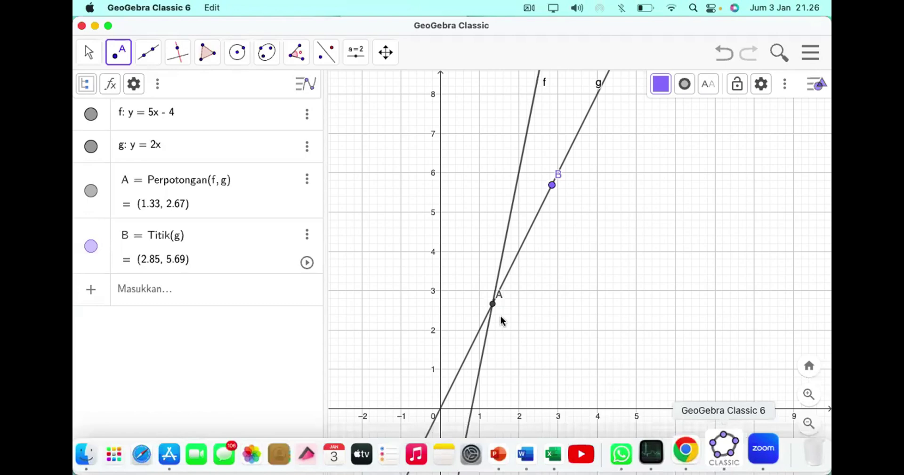
Step: Delete all objects from the construction and graph the line y = 5x − 4 as a new expression
{"action": "key", "text": "super+a"}
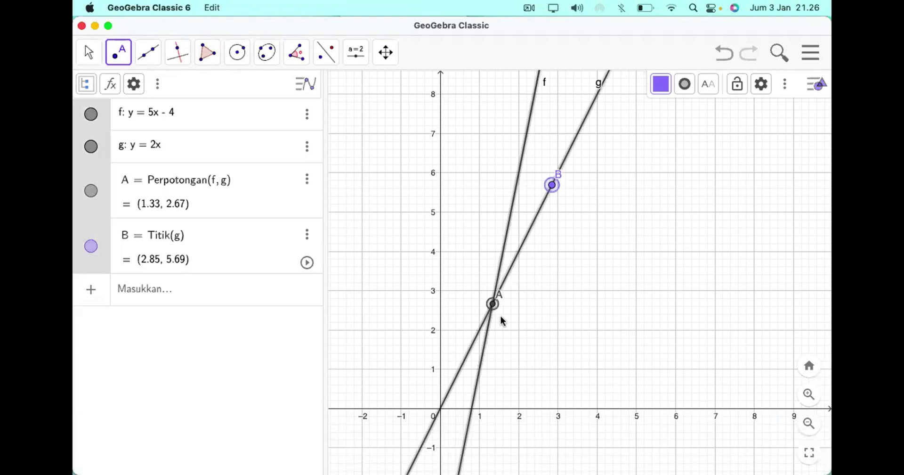
{"action": "key", "text": "Delete"}
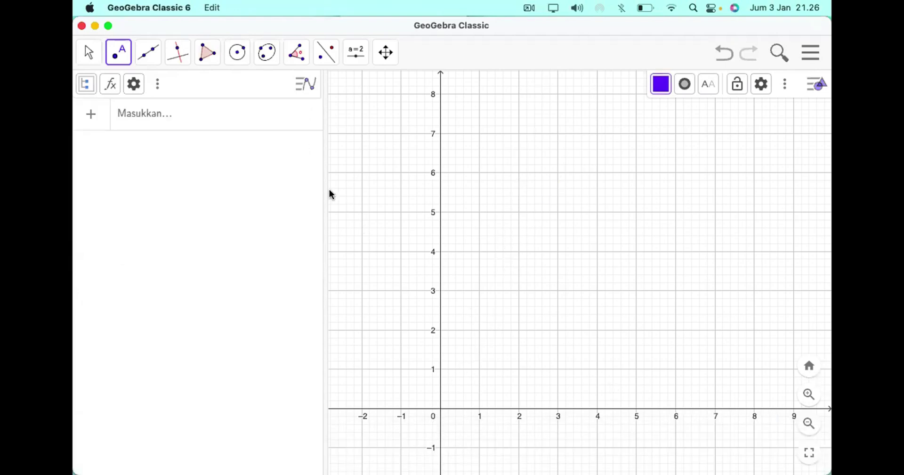
{"action": "left_click", "coordinate": [190, 122]}
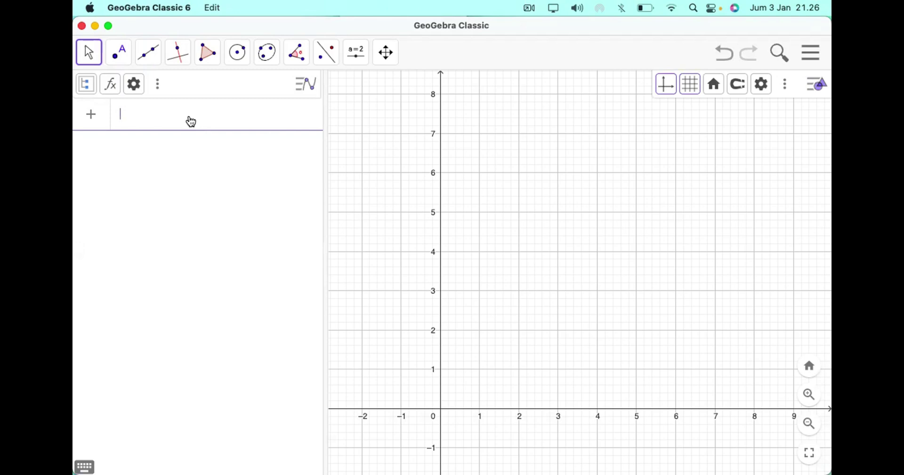
{"action": "type", "text": "y="}
{"action": "type", "text": "5x - "}
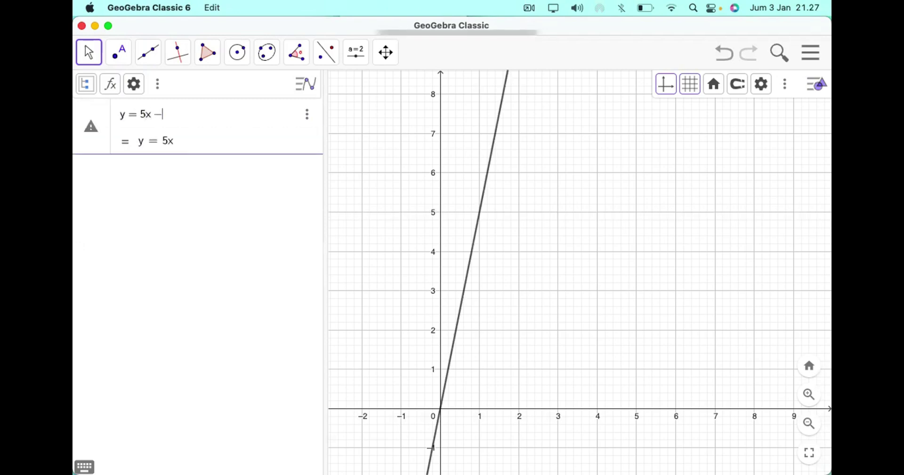
{"action": "type", "text": "4"}
{"action": "key", "text": "Return"}
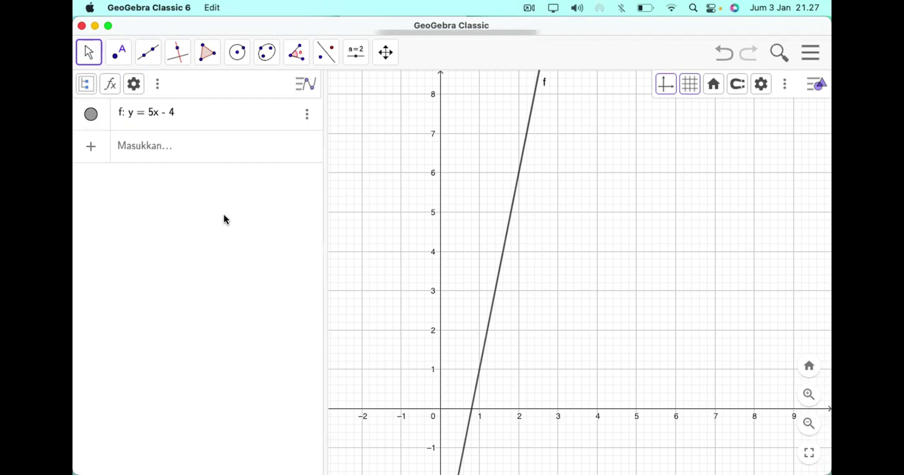
Step: Add the point A(6, −3) as a new expression below the line equation
{"action": "left_click", "coordinate": [179, 156]}
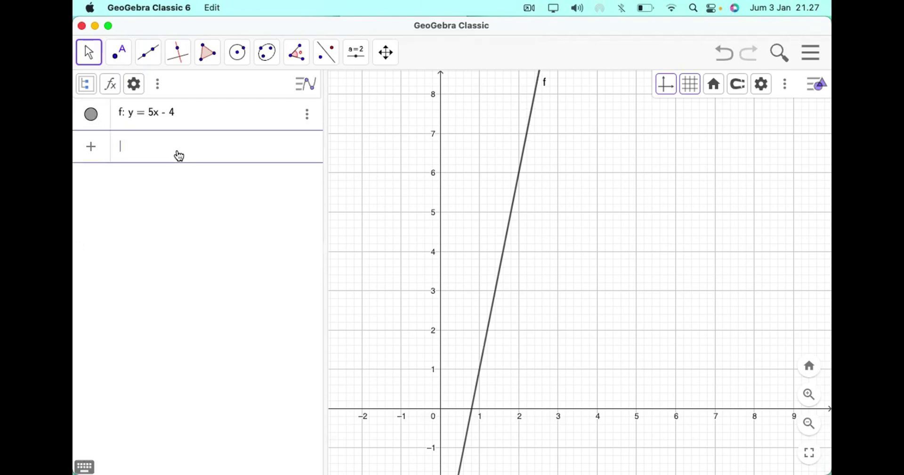
{"action": "type", "text": "A"}
{"action": "type", "text": "("}
{"action": "type", "text": "6,-3"}
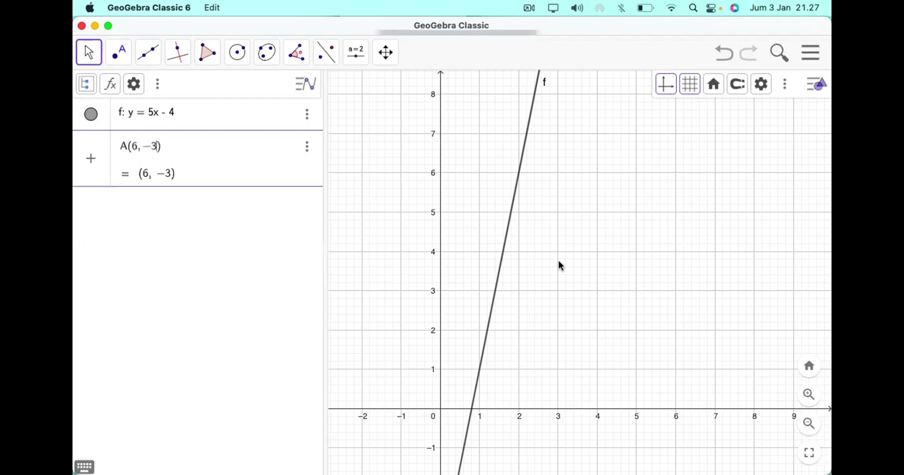
{"action": "key", "text": "Return"}
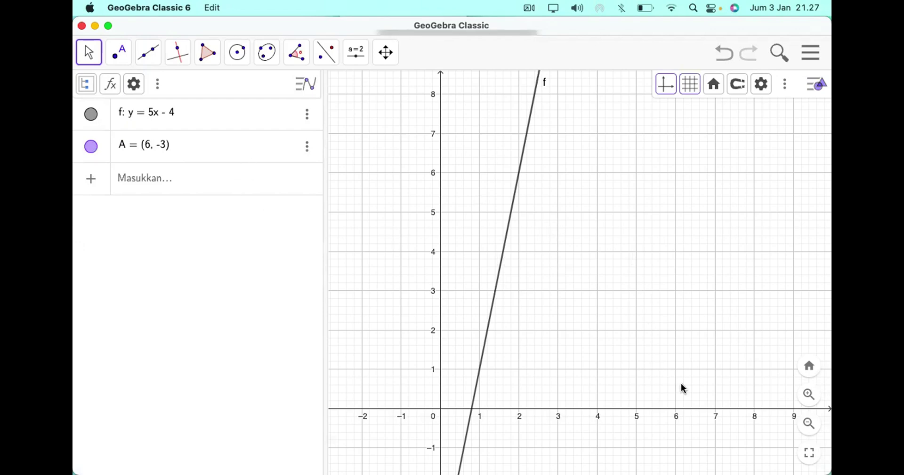
Step: Construct the line through point A parallel to line f, leaving no stray extra point
{"action": "left_click_drag", "start_coordinate": [690, 394], "coordinate": [699, 247]}
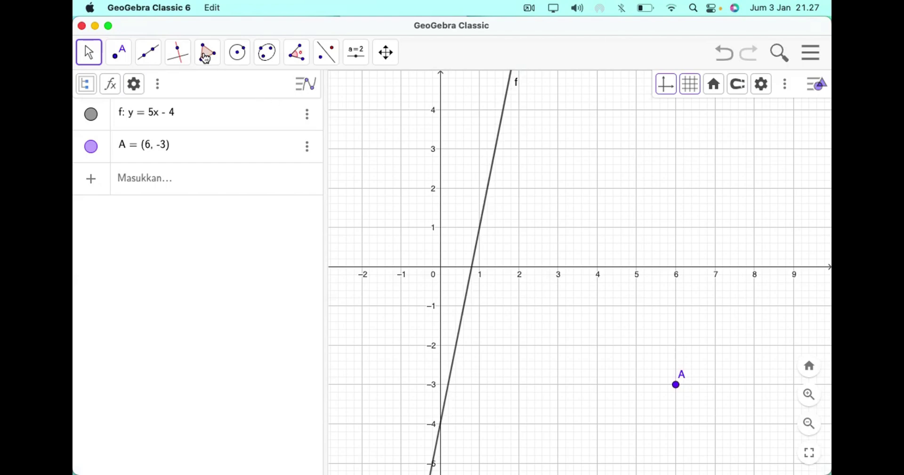
{"action": "left_click", "coordinate": [178, 58]}
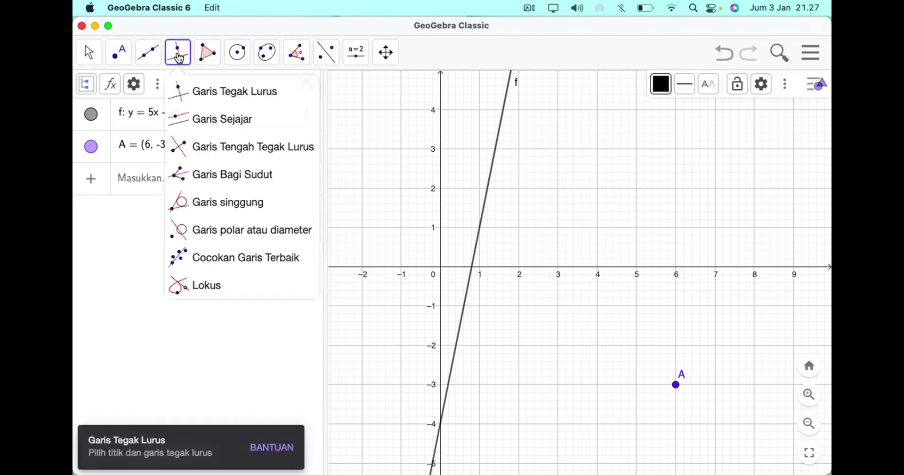
{"action": "left_click", "coordinate": [195, 118]}
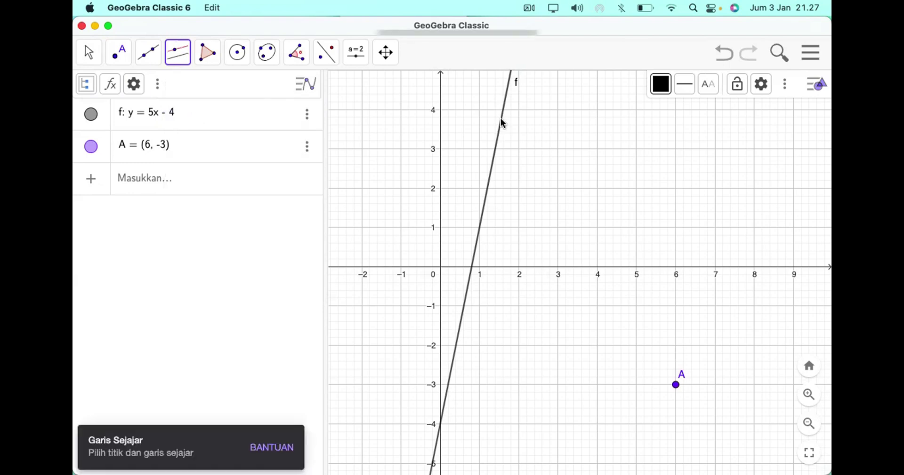
{"action": "left_click", "coordinate": [502, 124]}
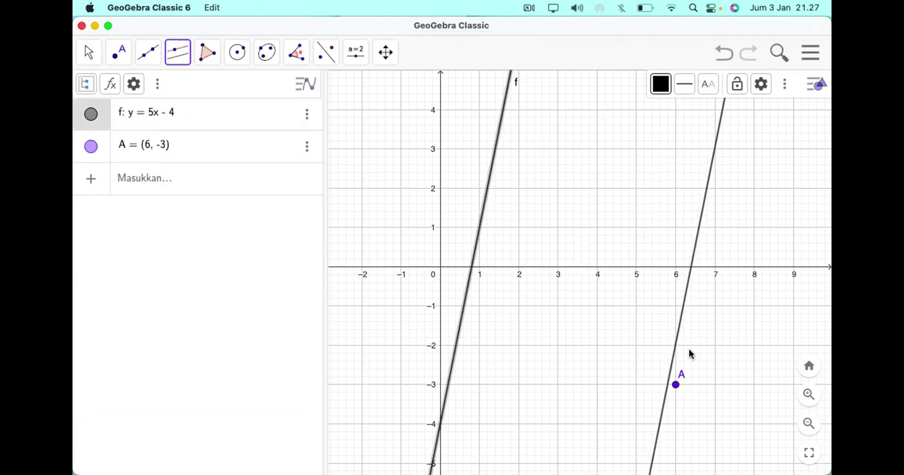
{"action": "left_click", "coordinate": [677, 385]}
{"action": "left_click", "coordinate": [676, 385]}
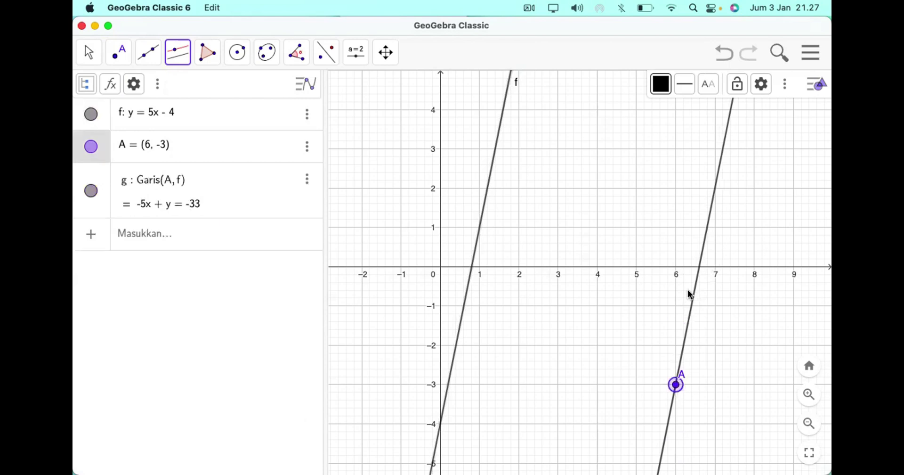
{"action": "left_click", "coordinate": [716, 287]}
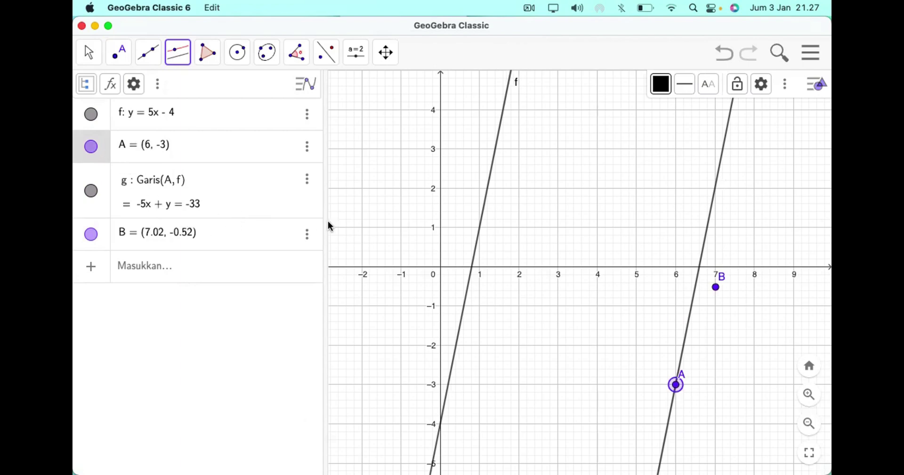
{"action": "key", "text": "super+z"}
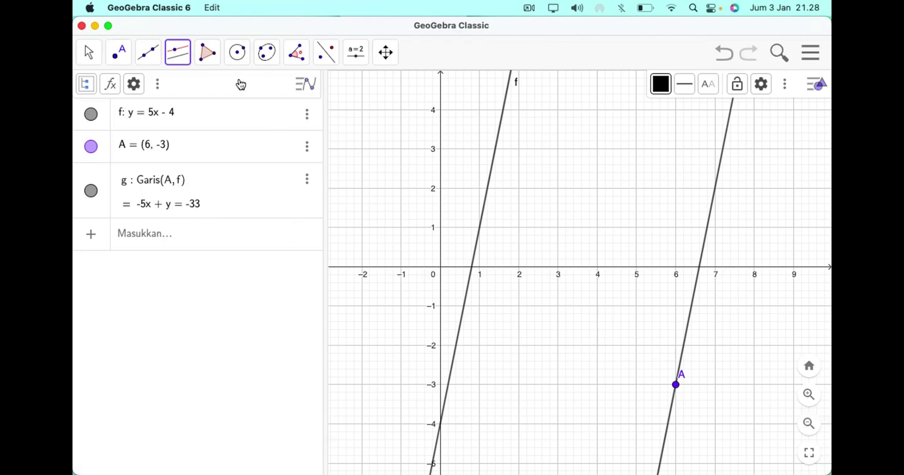
Step: Construct the line through point A perpendicular to line f
{"action": "left_click", "coordinate": [185, 61]}
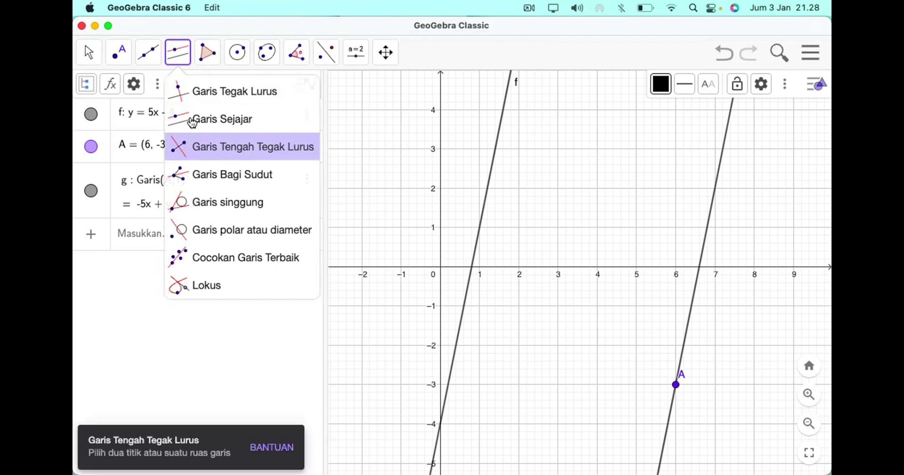
{"action": "left_click", "coordinate": [194, 102]}
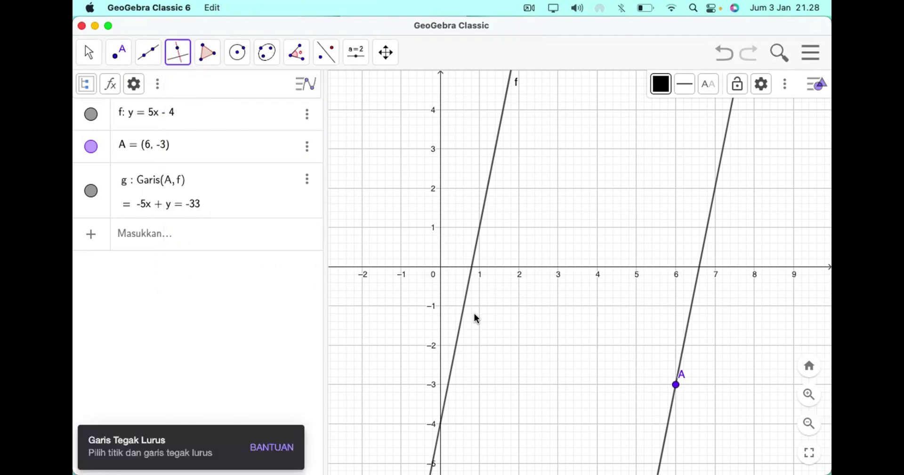
{"action": "left_click", "coordinate": [676, 385]}
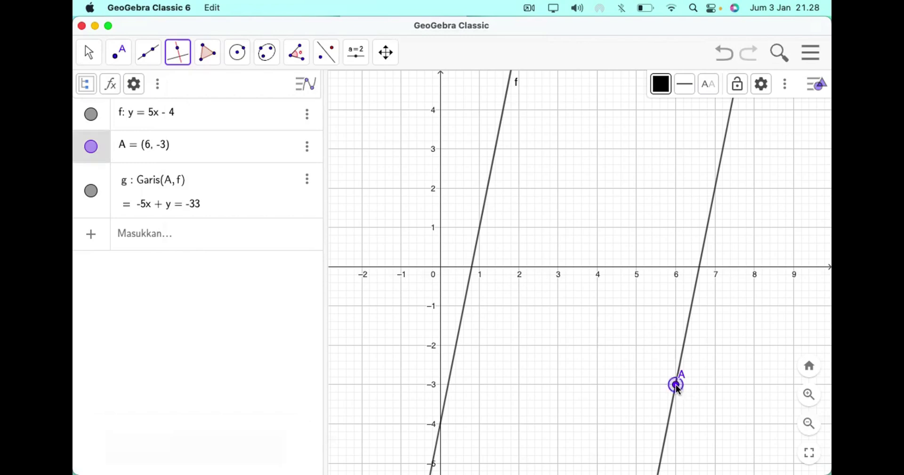
{"action": "left_click", "coordinate": [455, 357]}
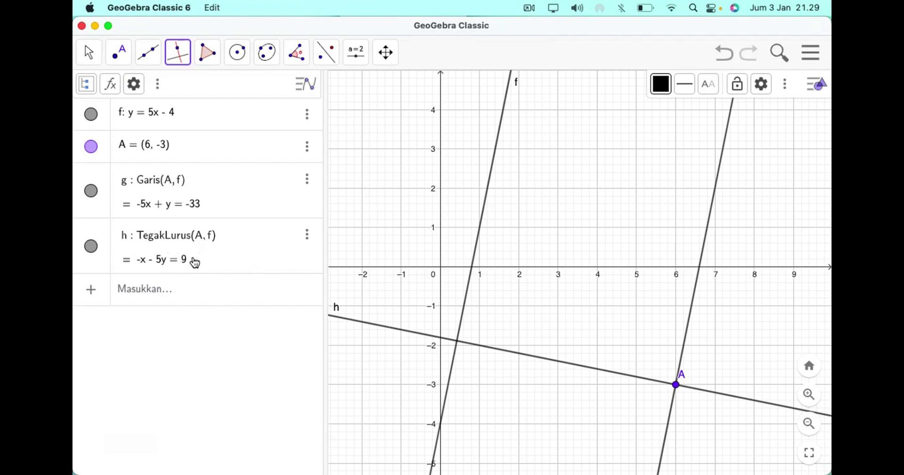
Step: Switch to PowerPoint and check the remaining exercises on the Persaman Garis Lurus slide
{"action": "mouse_move", "coordinate": [646, 450]}
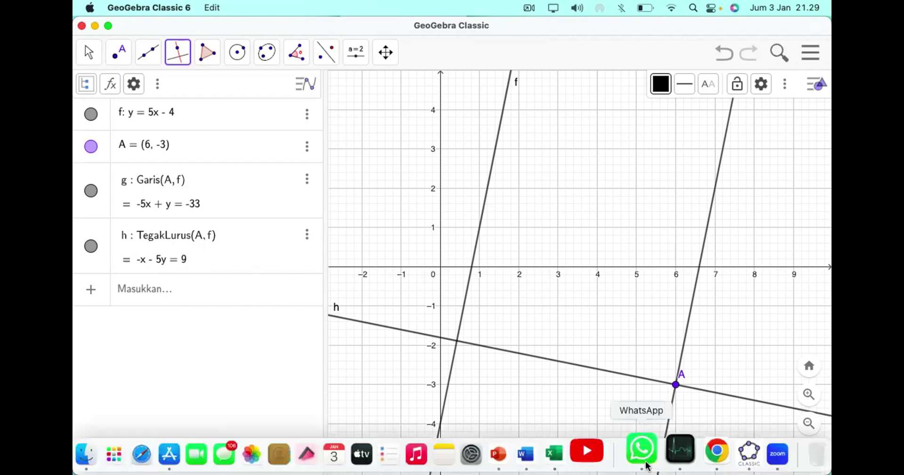
{"action": "left_click", "coordinate": [518, 451]}
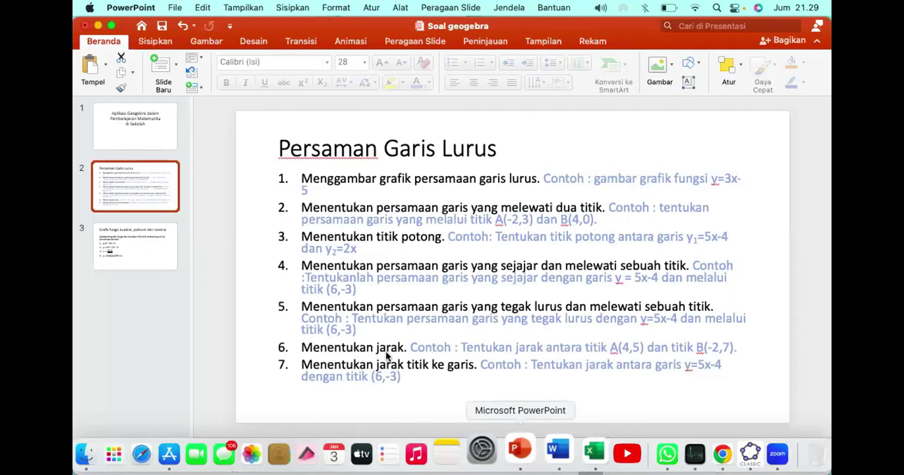
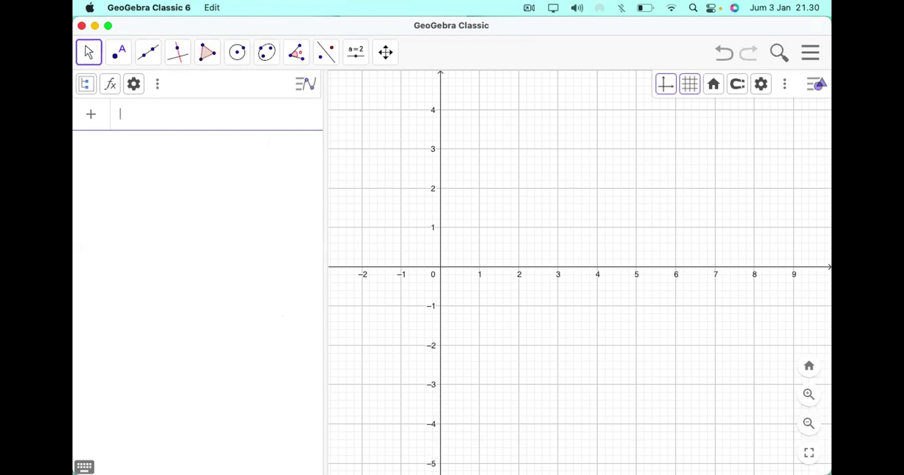
Step: Enter the quadratic function y = x² − 6x + 5 as a new expression in the empty GeoGebra construction
{"action": "type", "text": "y="}
{"action": "left_click", "coordinate": [77, 466]}
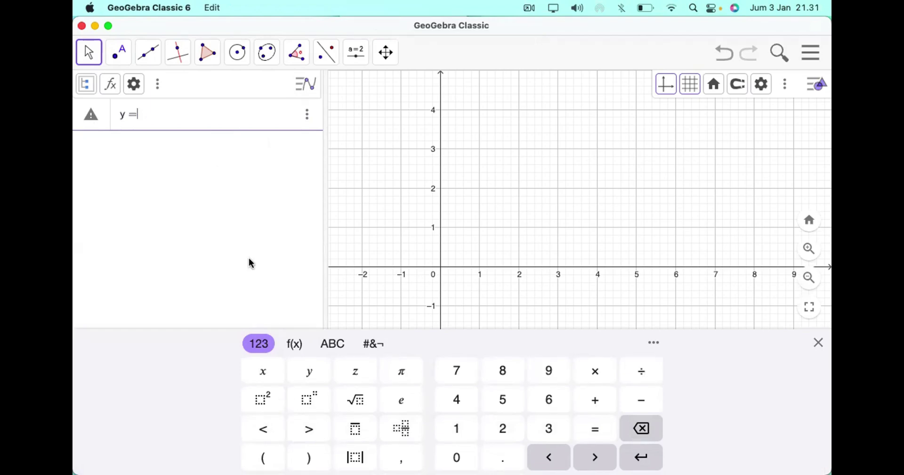
{"action": "type", "text": "3x"}
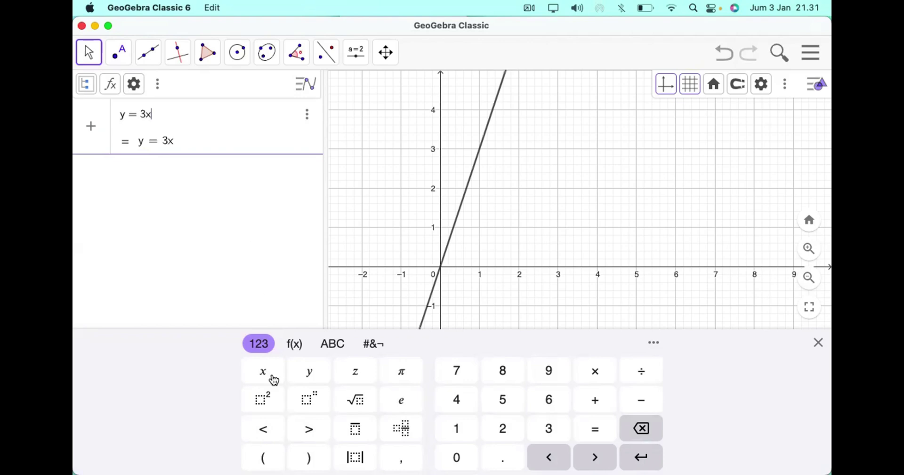
{"action": "left_click", "coordinate": [263, 399]}
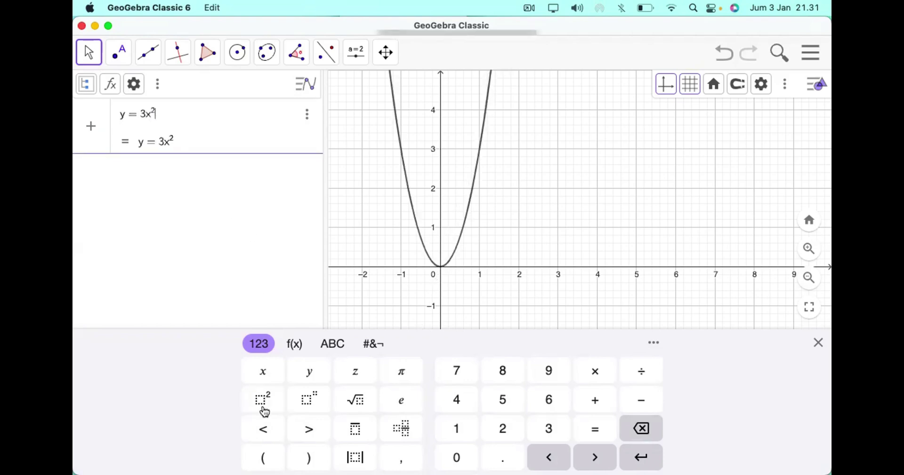
{"action": "left_click", "coordinate": [147, 118]}
{"action": "key", "text": "BackSpace"}
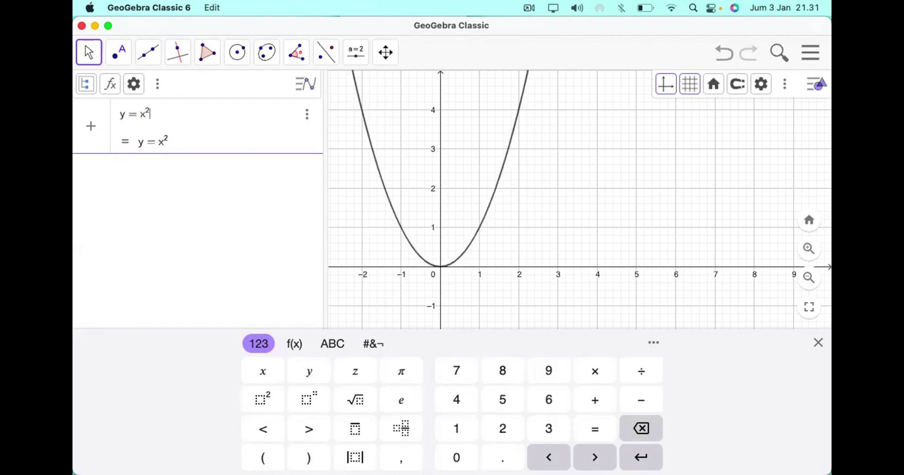
{"action": "type", "text": "-"}
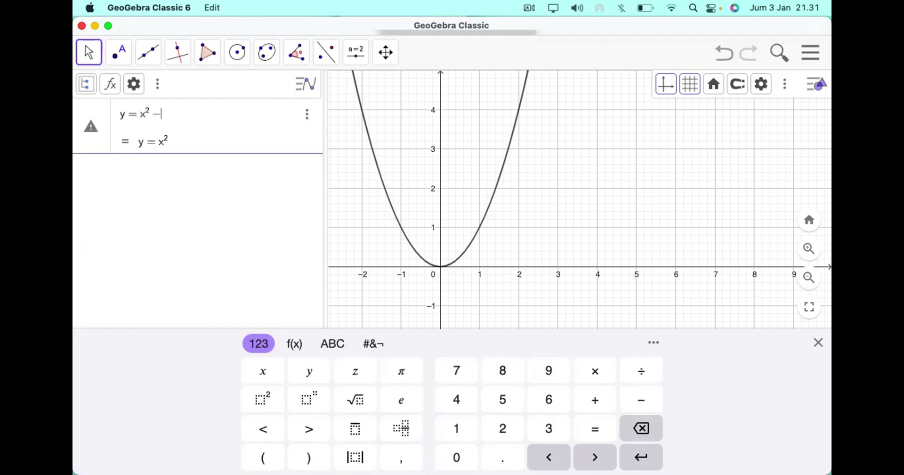
{"action": "type", "text": "6x+"}
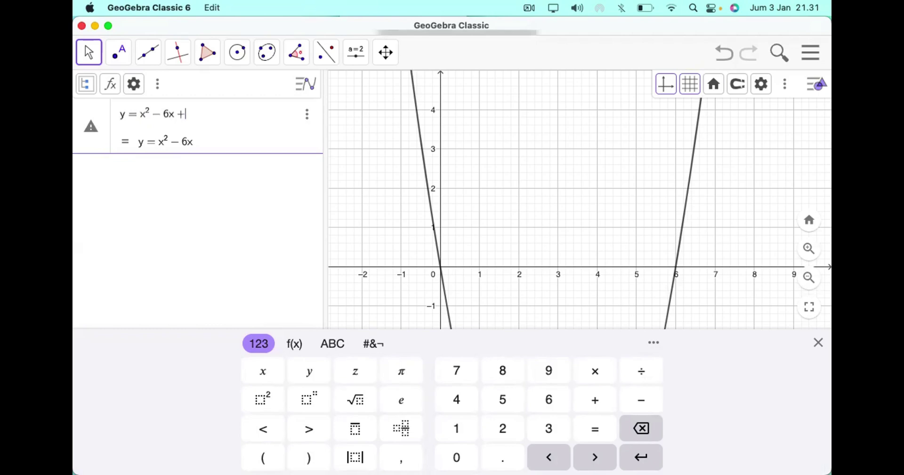
{"action": "type", "text": "5"}
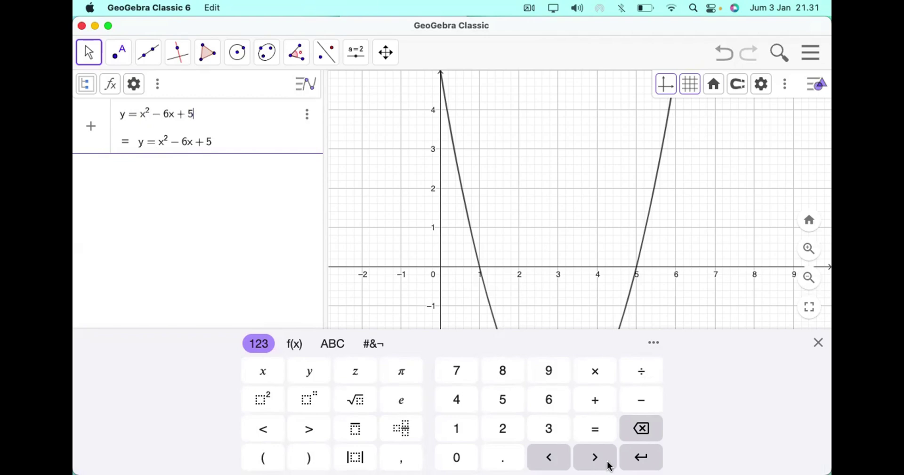
Step: Check the quadratic function exercise on the Grafik fungsi kuadrat slide in PowerPoint, and return to GeoGebra Classic
{"action": "mouse_move", "coordinate": [606, 468]}
{"action": "left_click", "coordinate": [528, 458]}
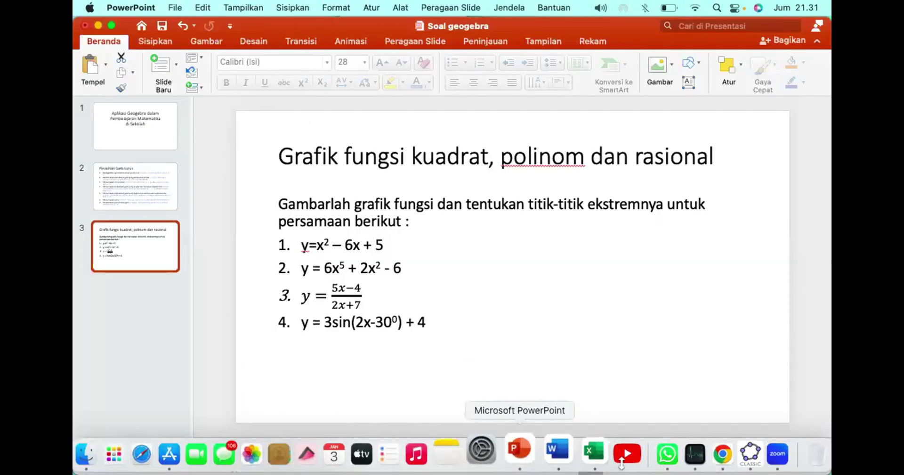
{"action": "left_click", "coordinate": [726, 452]}
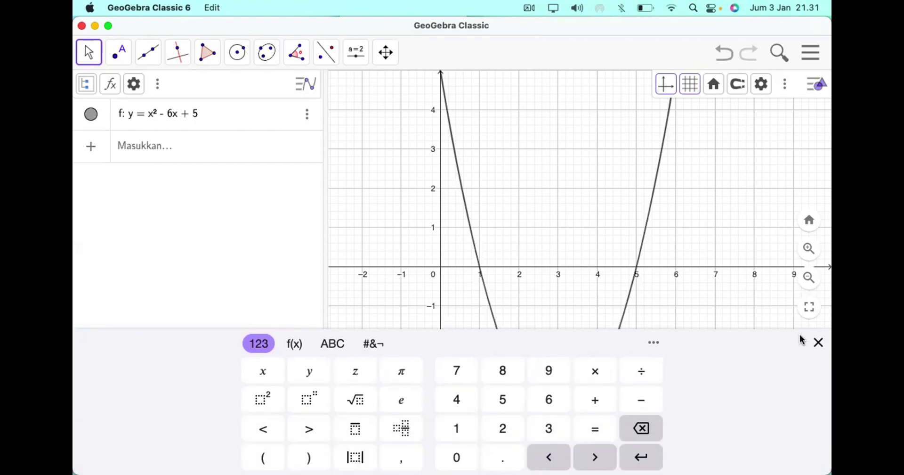
Step: Close the on-screen math keyboard and add the special points of parabola f to the construction
{"action": "left_click", "coordinate": [818, 343]}
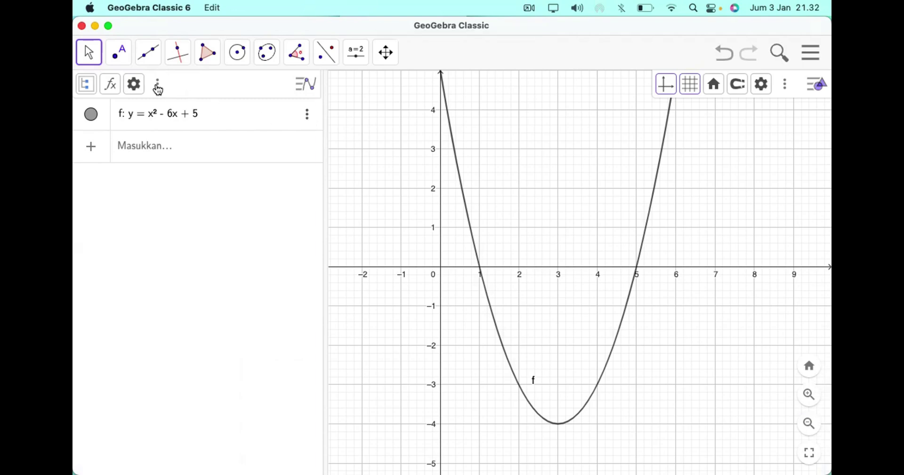
{"action": "left_click", "coordinate": [307, 114]}
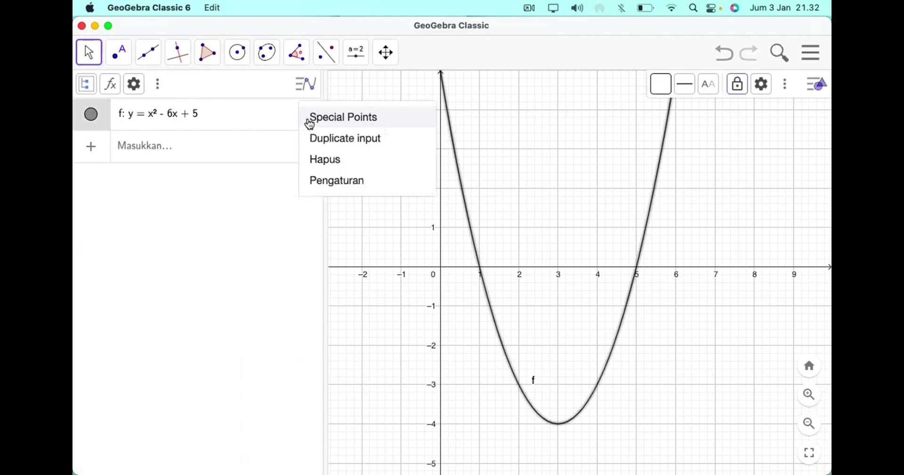
{"action": "left_click", "coordinate": [341, 121]}
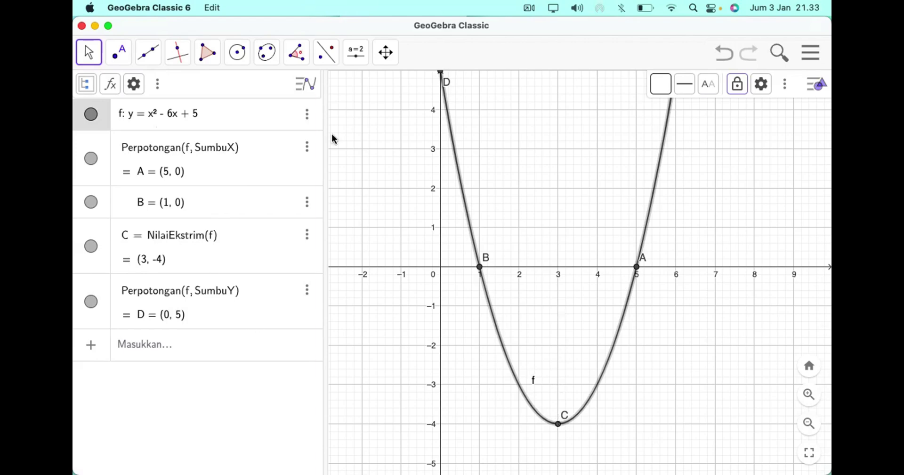
{"action": "left_click", "coordinate": [468, 95]}
{"action": "scroll", "coordinate": [471, 81], "scroll_direction": "up", "scroll_amount": 3}
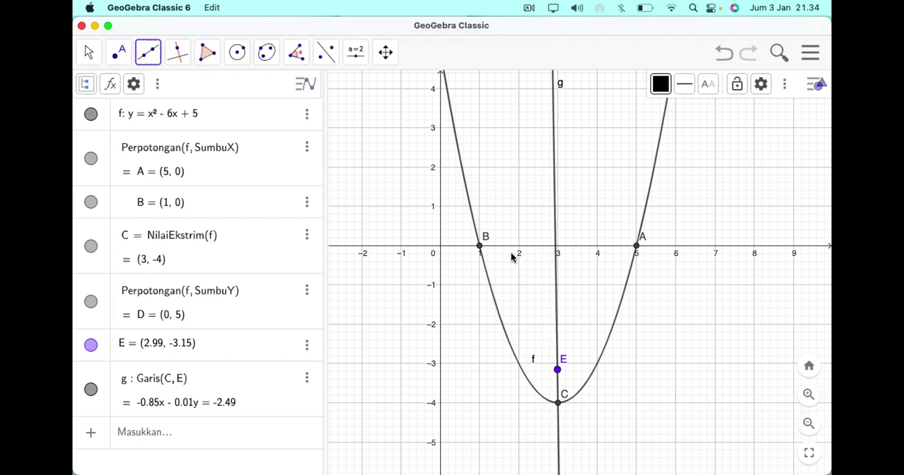
Step: Delete all objects of the parabola construction, leaving an empty construction for a new expression
{"action": "key", "text": "super+a"}
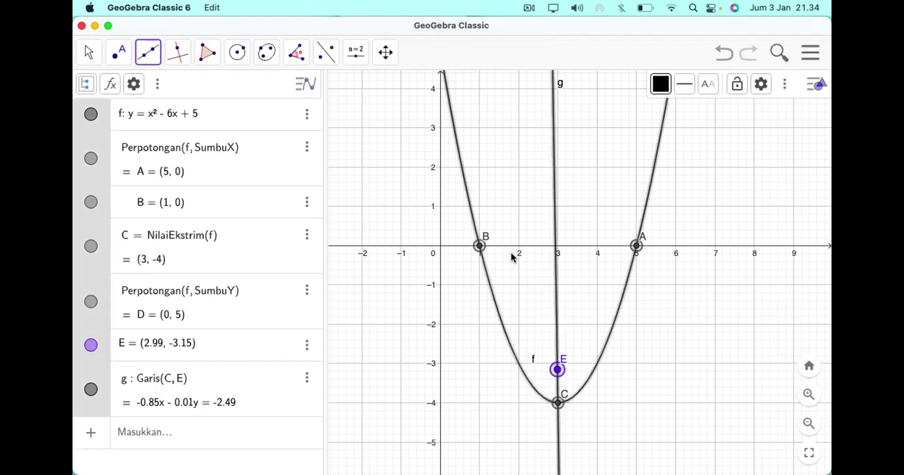
{"action": "key", "text": "Delete"}
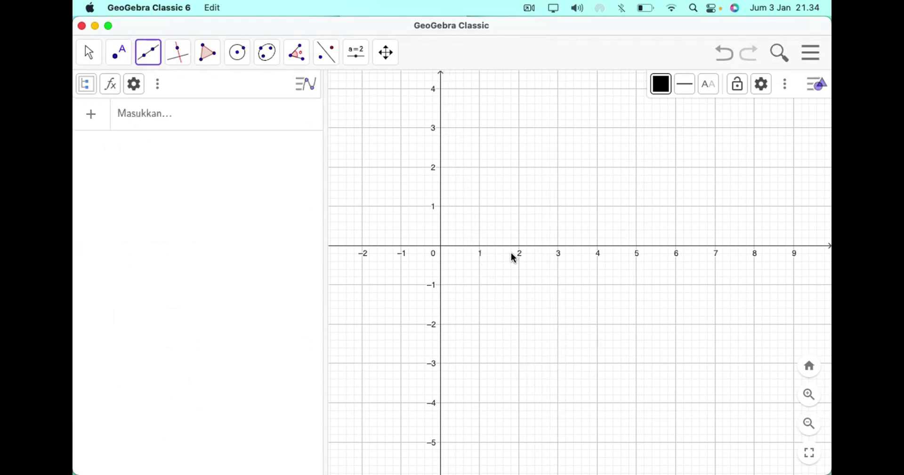
{"action": "left_click", "coordinate": [175, 115]}
Step: Check the second function exercise on the Grafik fungsi kuadrat, polinom dan rasional slide in PowerPoint, and return to GeoGebra Classic
{"action": "mouse_move", "coordinate": [537, 469]}
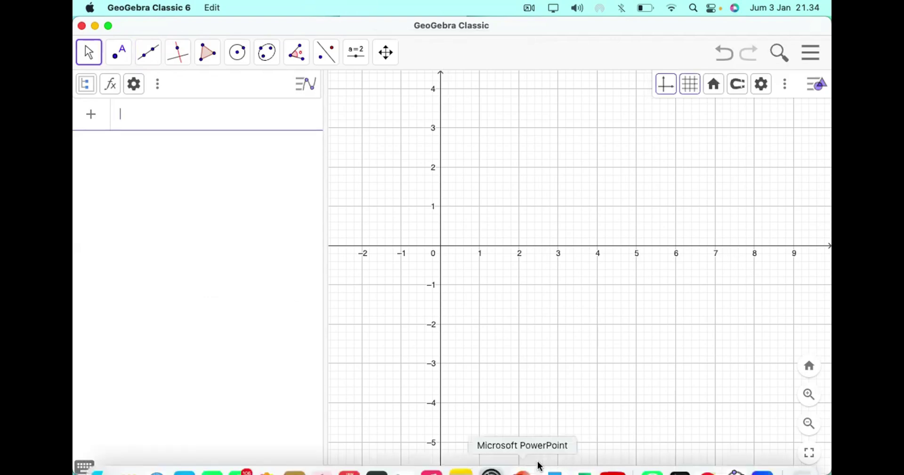
{"action": "left_click", "coordinate": [520, 452]}
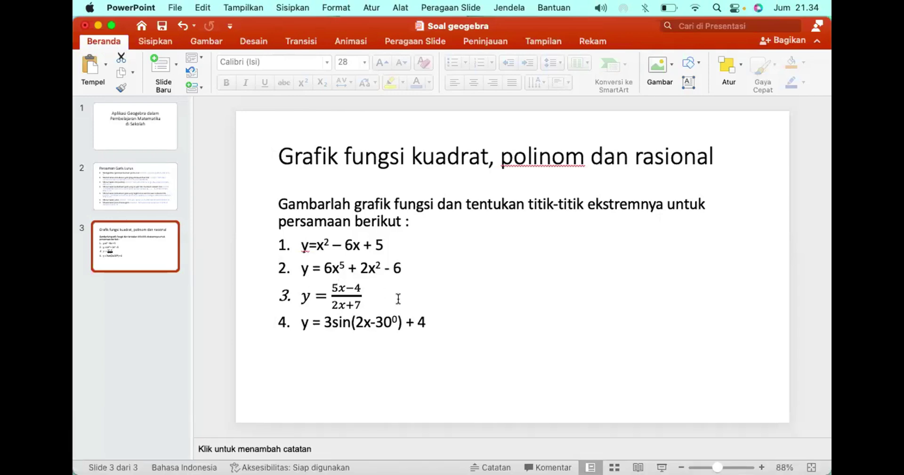
{"action": "mouse_move", "coordinate": [812, 469]}
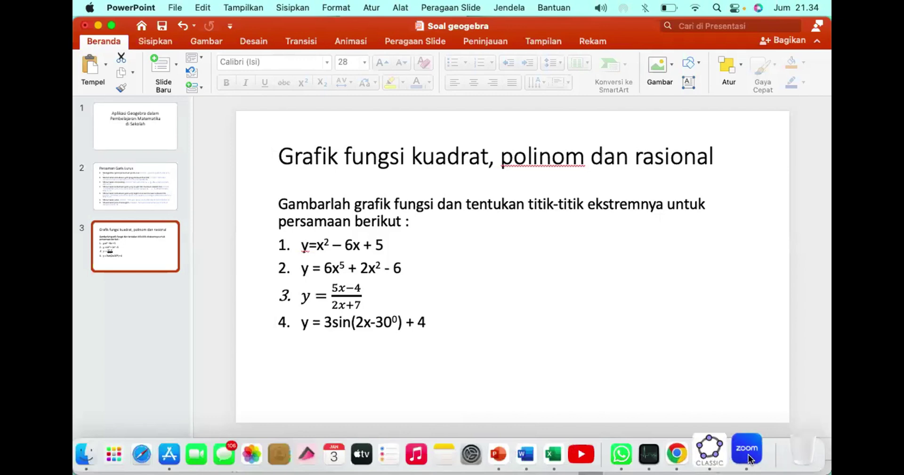
{"action": "left_click", "coordinate": [732, 451]}
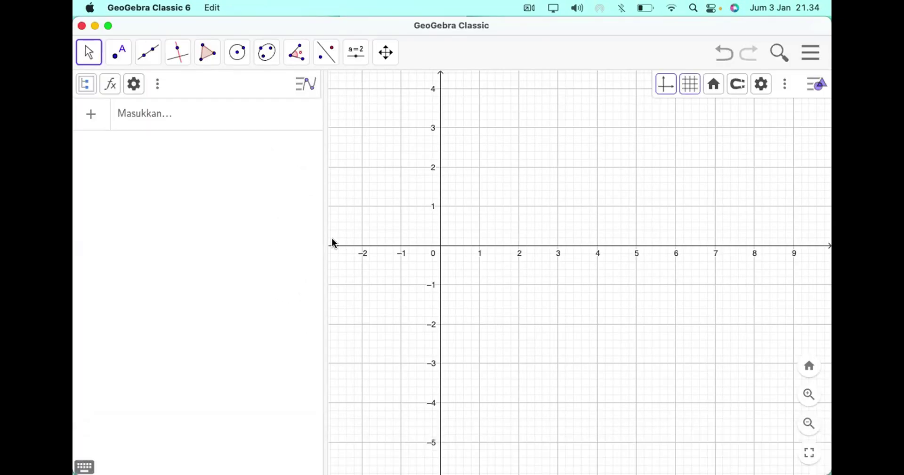
Step: Begin a new expression in the empty construction with y = 6x⁵, using the on-screen math keyboard for the exponent
{"action": "left_click", "coordinate": [149, 120]}
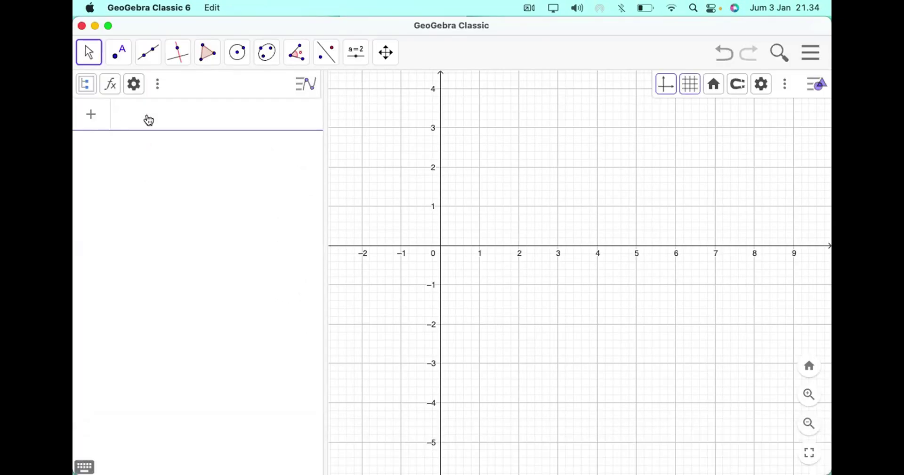
{"action": "type", "text": "y ="}
{"action": "left_click", "coordinate": [84, 466]}
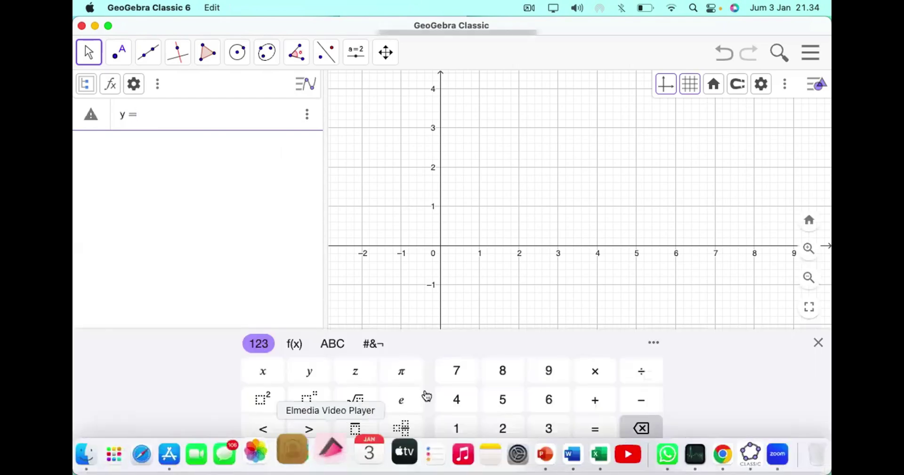
{"action": "type", "text": "6"}
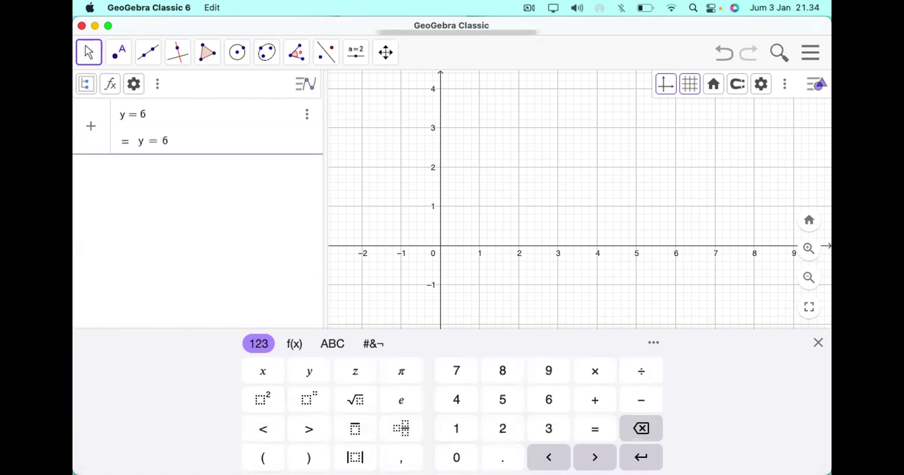
{"action": "type", "text": "x"}
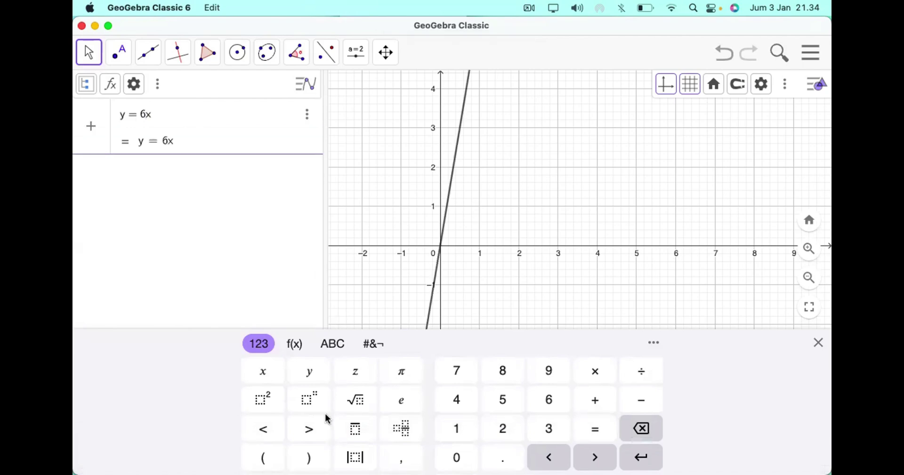
{"action": "left_click", "coordinate": [309, 403]}
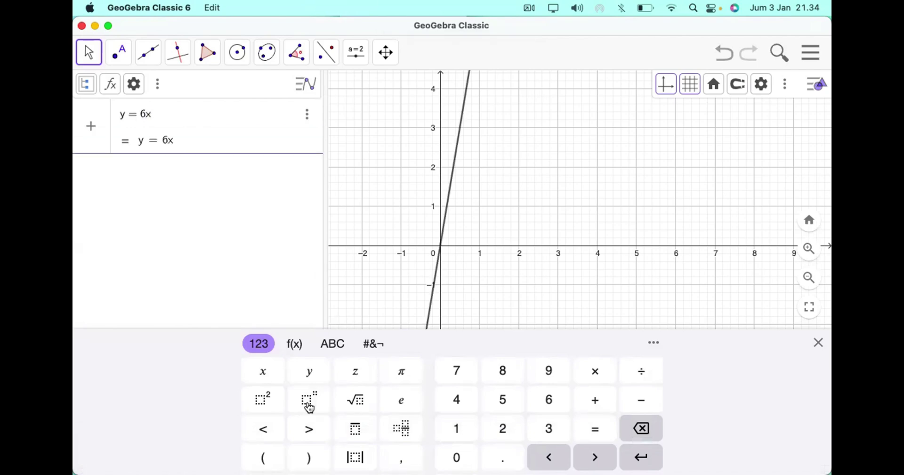
{"action": "type", "text": "5"}
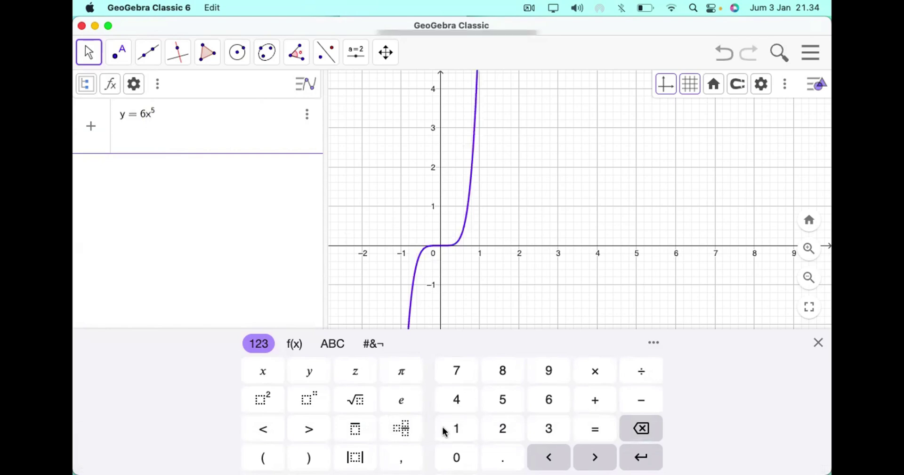
Step: Complete the polynomial as y = 6x⁵ + 2x² − 6 and close the on-screen math keyboard
{"action": "mouse_move", "coordinate": [532, 465]}
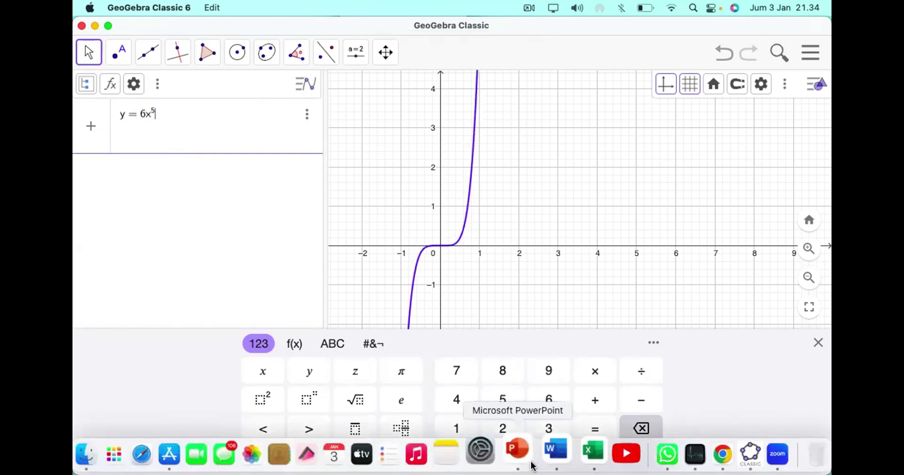
{"action": "left_click", "coordinate": [597, 400]}
{"action": "left_click", "coordinate": [502, 429]}
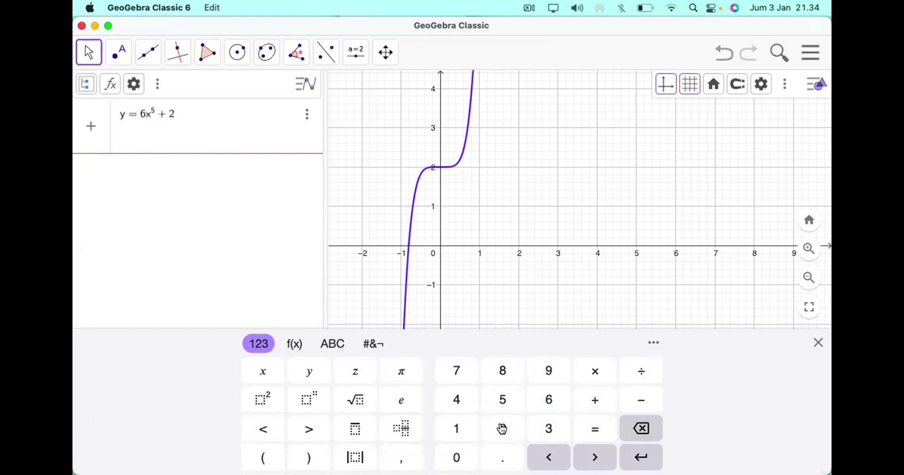
{"action": "type", "text": "x"}
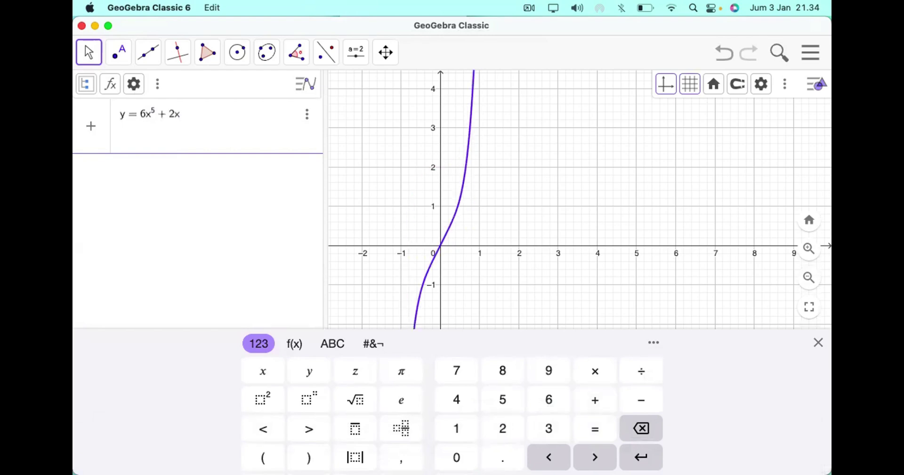
{"action": "left_click", "coordinate": [264, 399]}
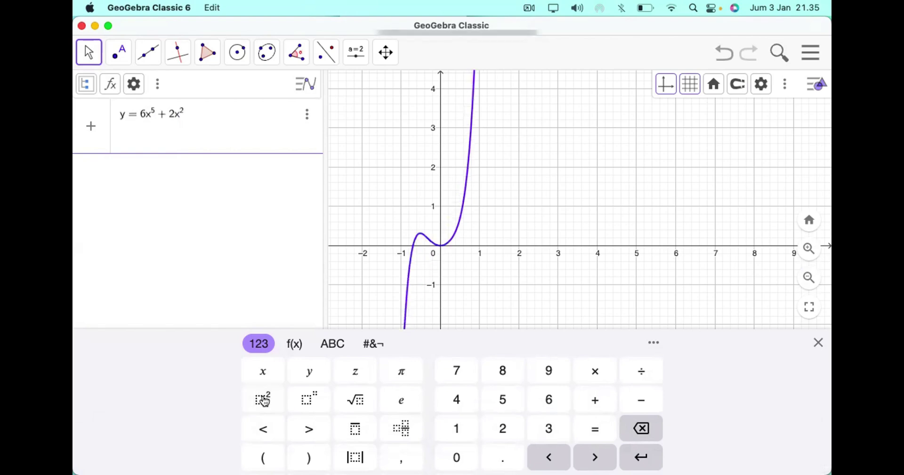
{"action": "type", "text": "-"}
{"action": "type", "text": "6"}
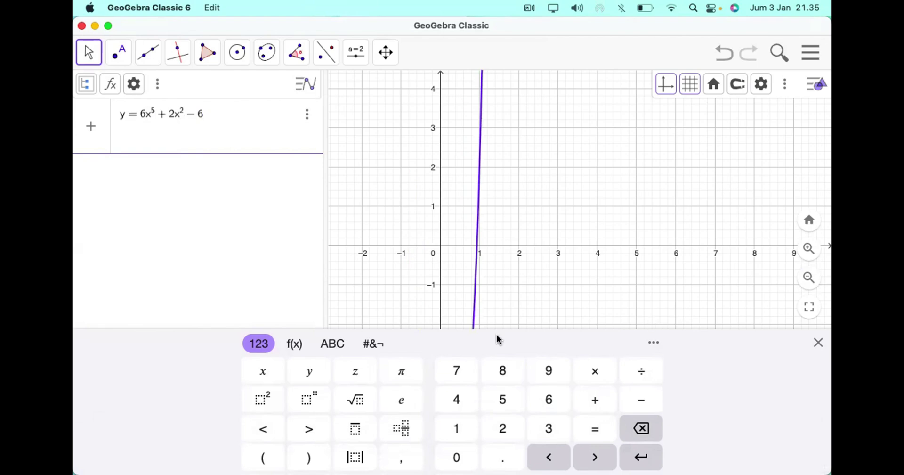
{"action": "left_click", "coordinate": [655, 345]}
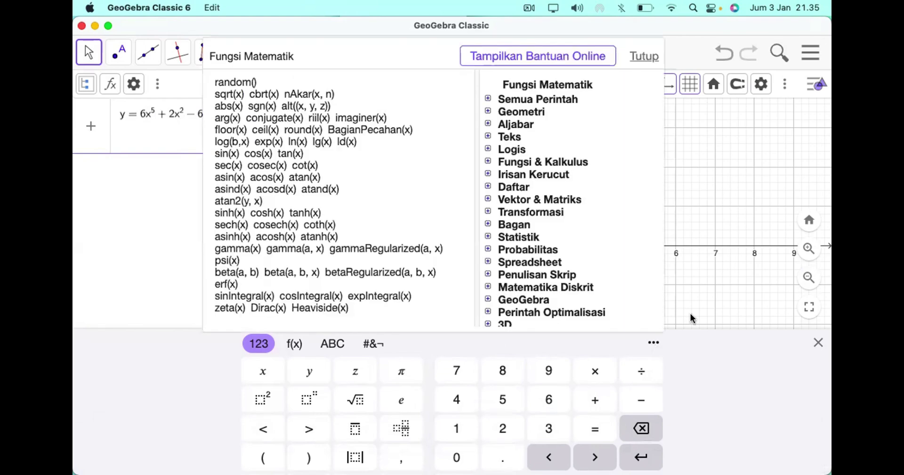
{"action": "left_click", "coordinate": [631, 349]}
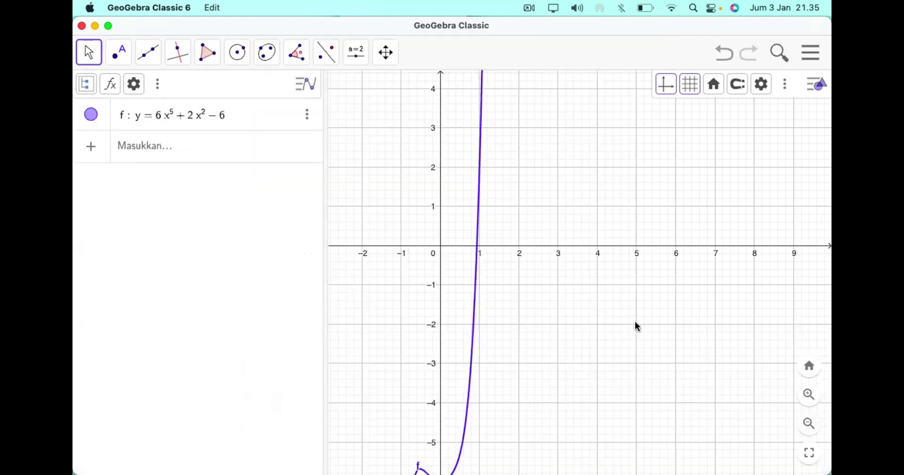
Step: Add the special points of the polynomial f to the construction
{"action": "left_click_drag", "start_coordinate": [636, 325], "coordinate": [721, 155]}
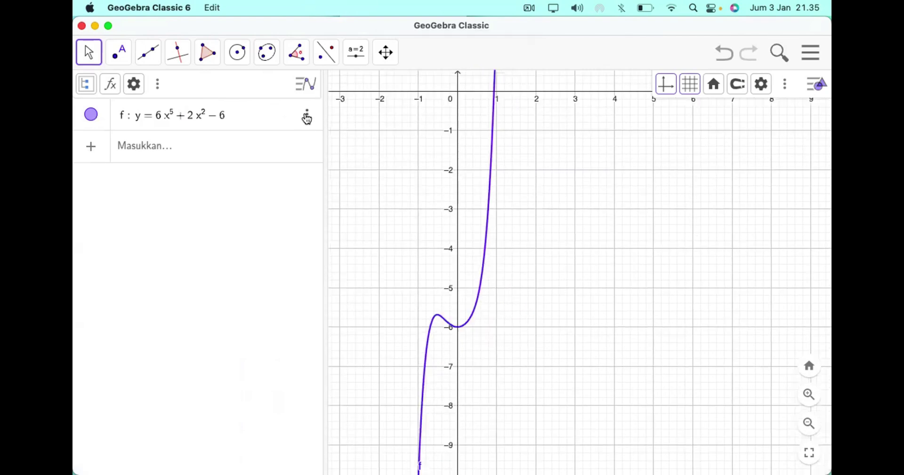
{"action": "left_click", "coordinate": [329, 121]}
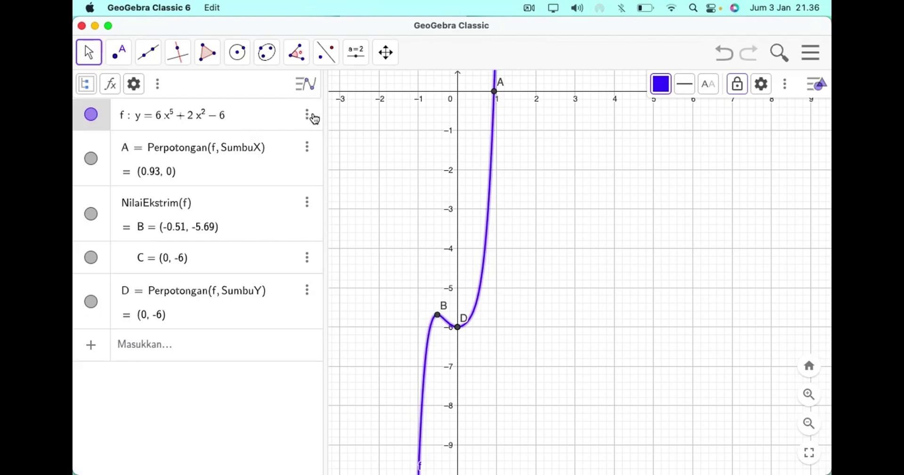
Step: Check the rational function exercise on the PowerPoint slide, and return to GeoGebra Classic
{"action": "mouse_move", "coordinate": [631, 473]}
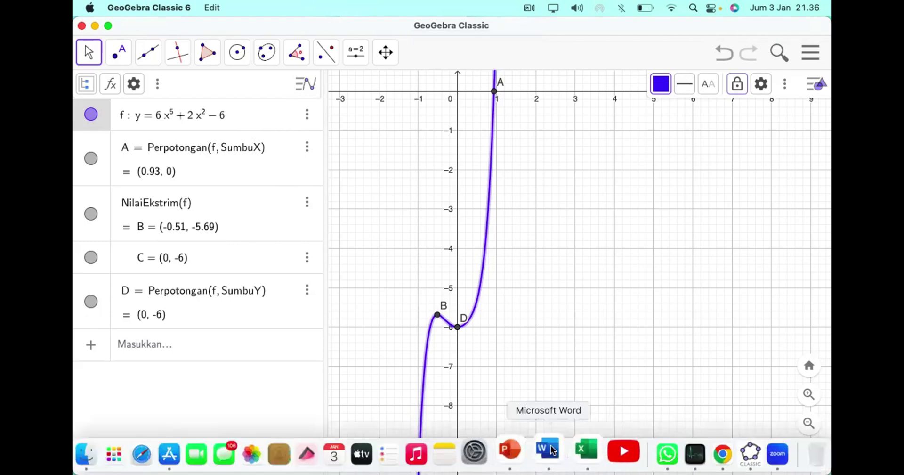
{"action": "left_click", "coordinate": [524, 451]}
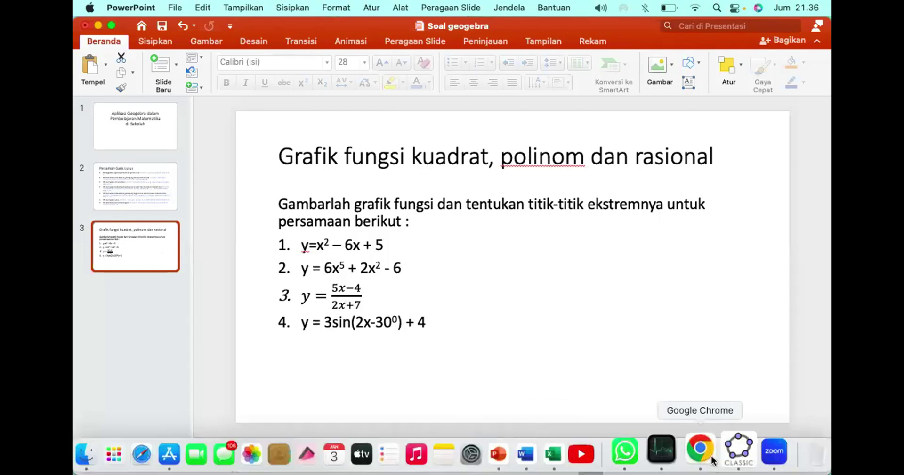
{"action": "left_click", "coordinate": [728, 456]}
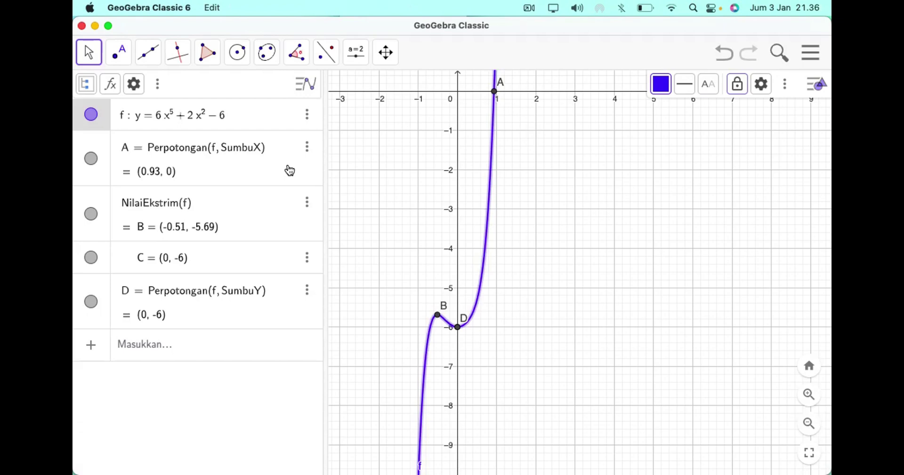
Step: Clear the construction and begin a new expression for y as a fraction with the numerator 5x − 4
{"action": "key", "text": "super+n"}
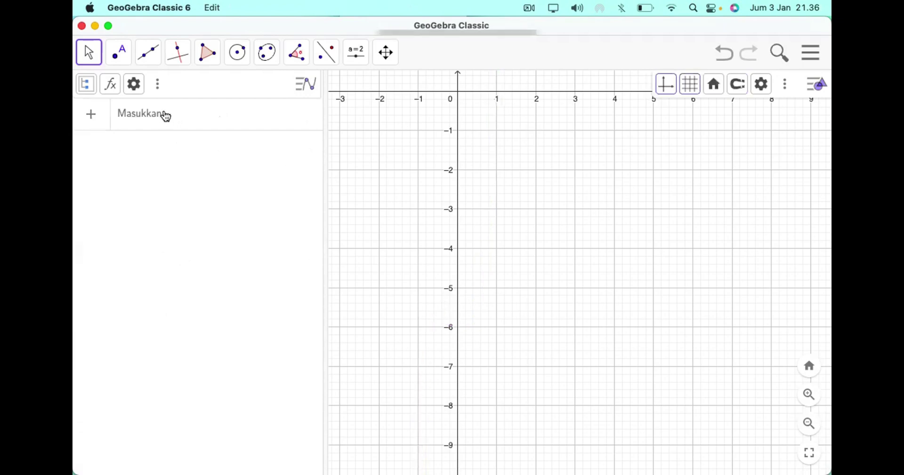
{"action": "left_click", "coordinate": [165, 116]}
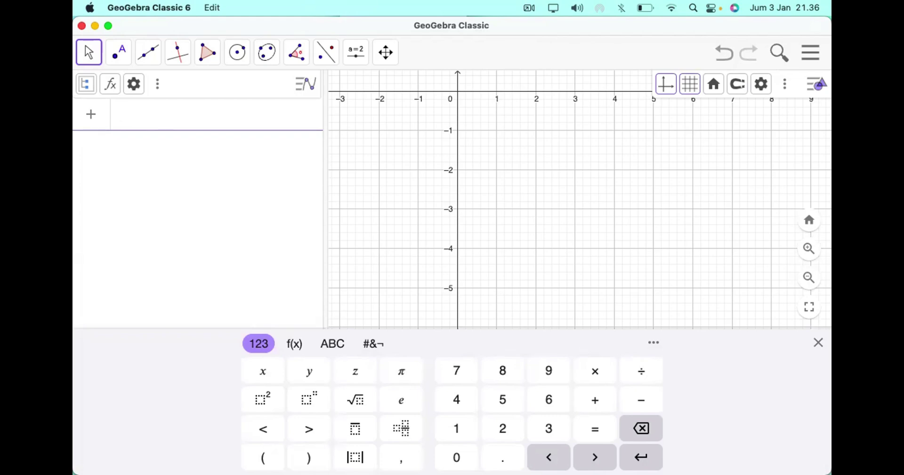
{"action": "type", "text": "y="}
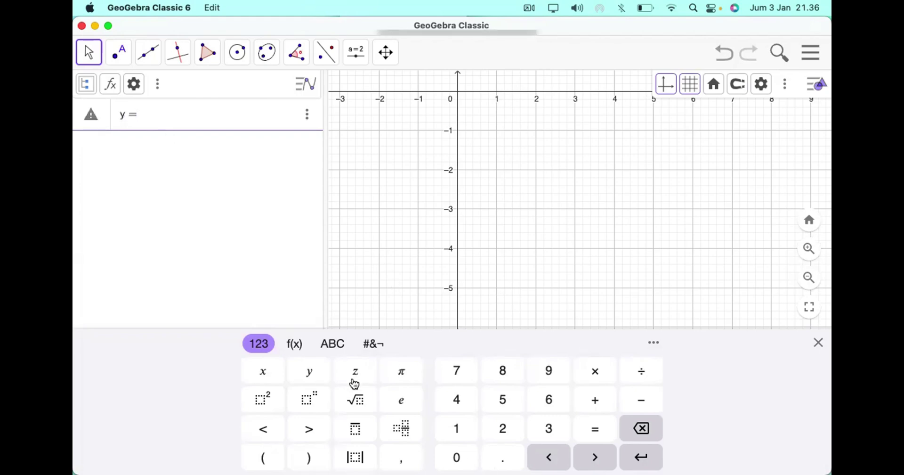
{"action": "left_click", "coordinate": [405, 431]}
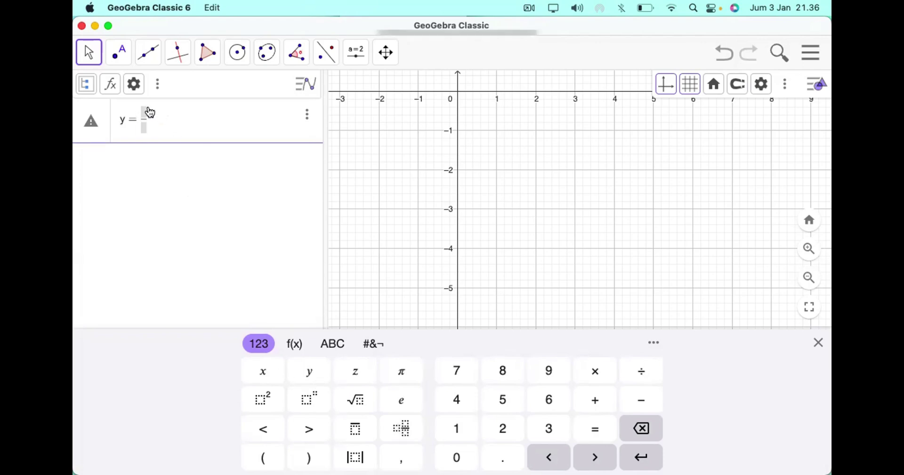
{"action": "left_click", "coordinate": [149, 113]}
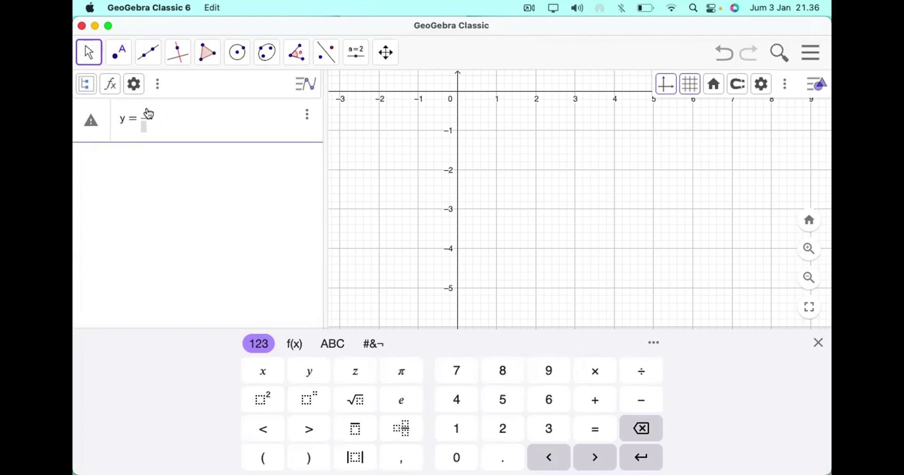
{"action": "type", "text": "5"}
{"action": "type", "text": "x"}
{"action": "type", "text": "-"}
{"action": "type", "text": "4"}
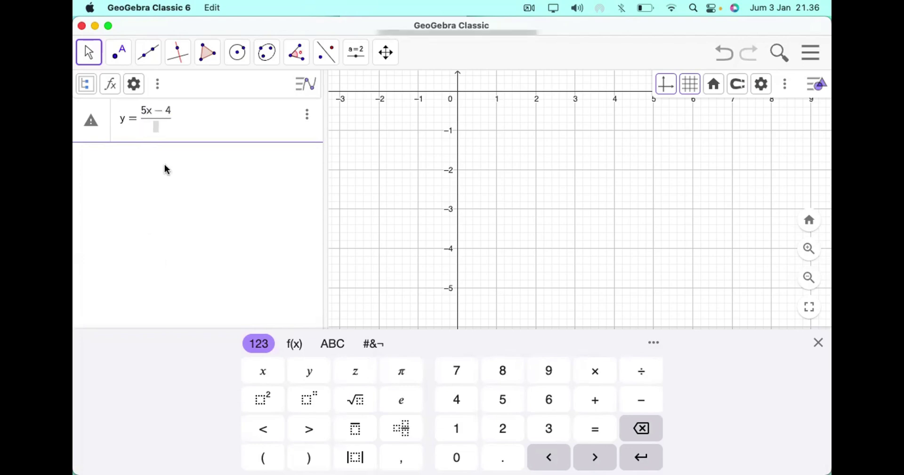
Step: Enter 2x + 7 as the denominator of the rational function and close the on-screen math keyboard
{"action": "left_click", "coordinate": [157, 133]}
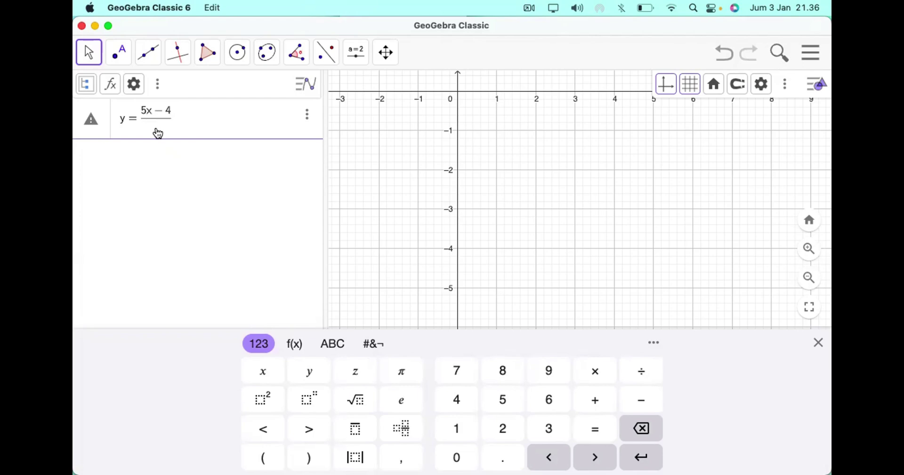
{"action": "type", "text": "2"}
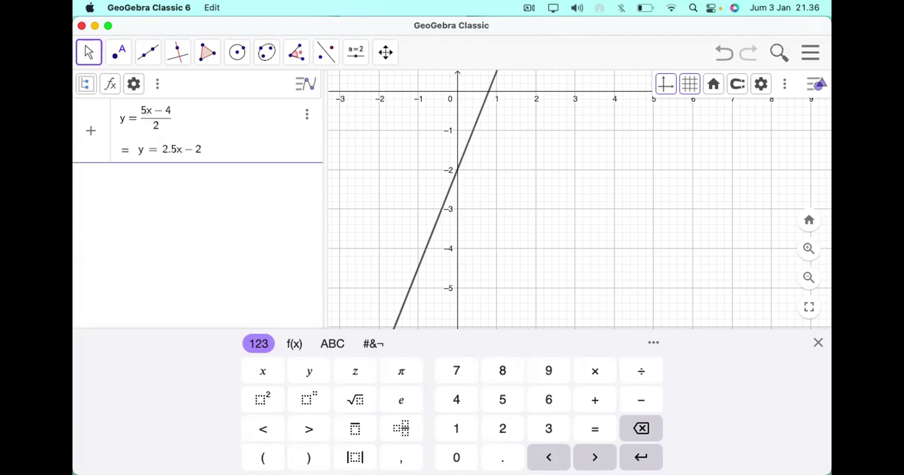
{"action": "type", "text": "x + "}
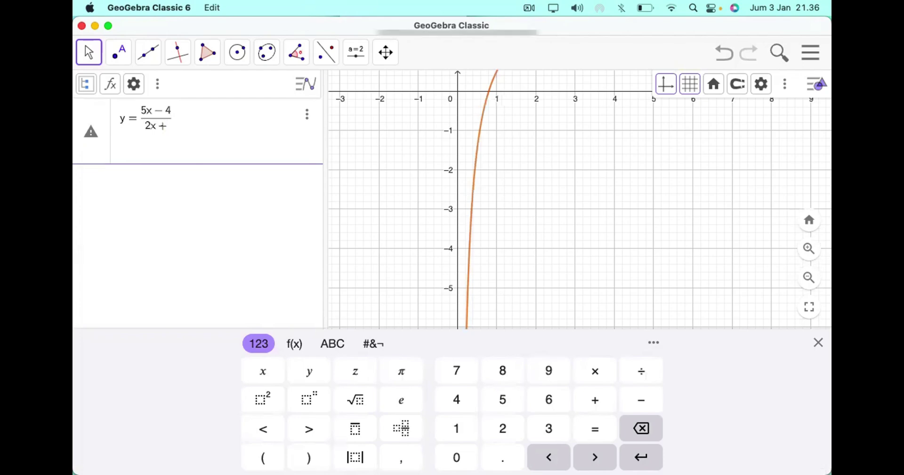
{"action": "type", "text": "7"}
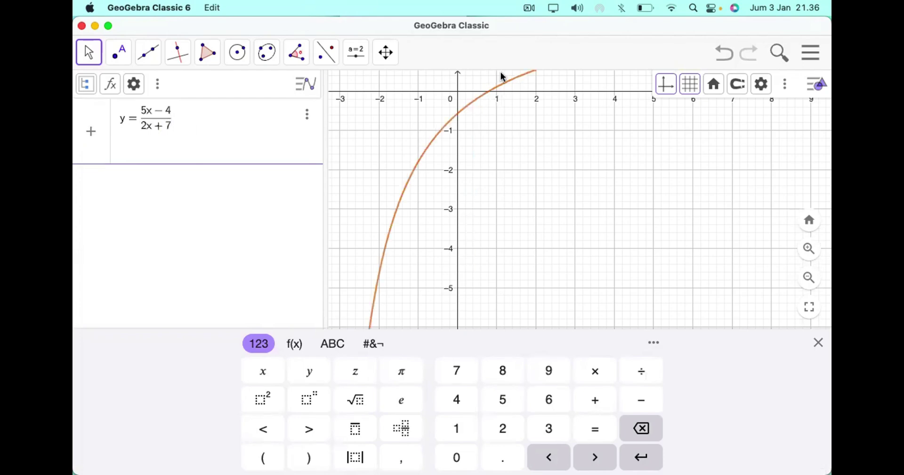
{"action": "left_click", "coordinate": [554, 151]}
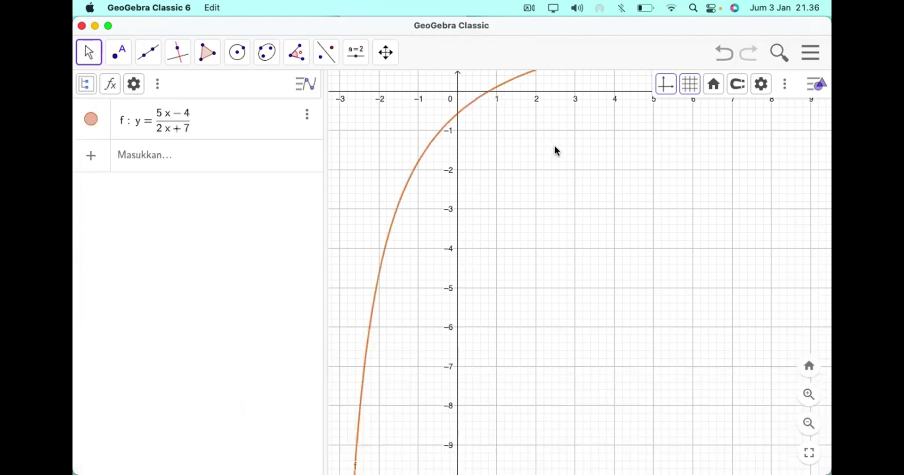
Step: Add the special points of the rational function f to the construction
{"action": "left_click_drag", "start_coordinate": [557, 152], "coordinate": [749, 338]}
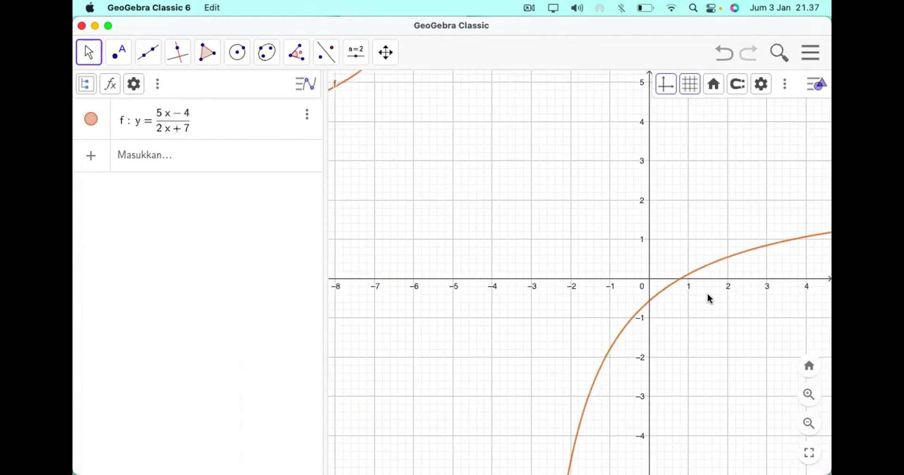
{"action": "scroll", "coordinate": [708, 294], "scroll_direction": "down", "scroll_amount": 5}
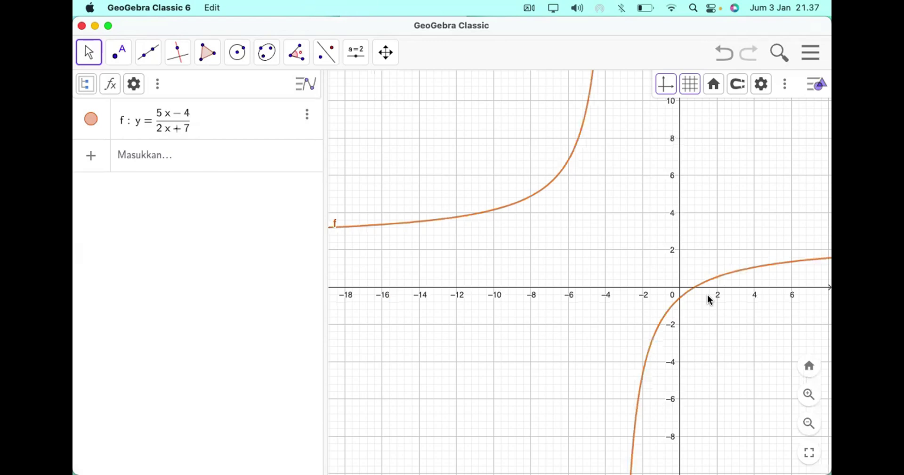
{"action": "scroll", "coordinate": [708, 295], "scroll_direction": "down", "scroll_amount": 5}
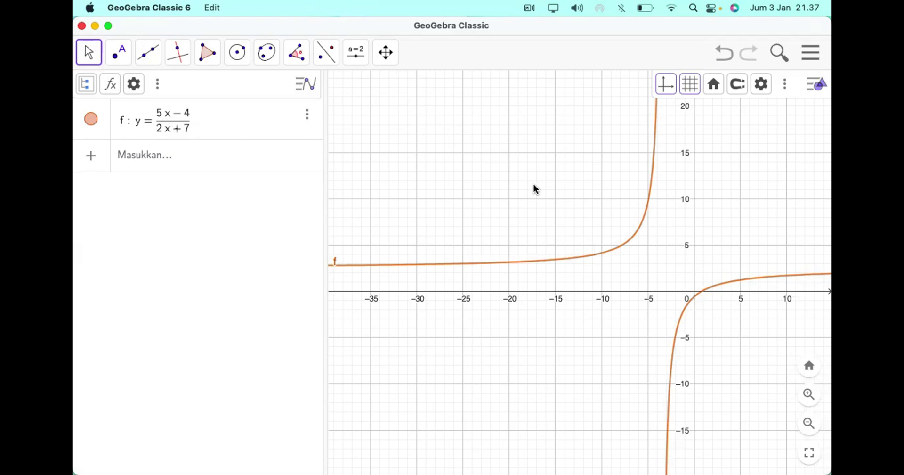
{"action": "left_click", "coordinate": [307, 116]}
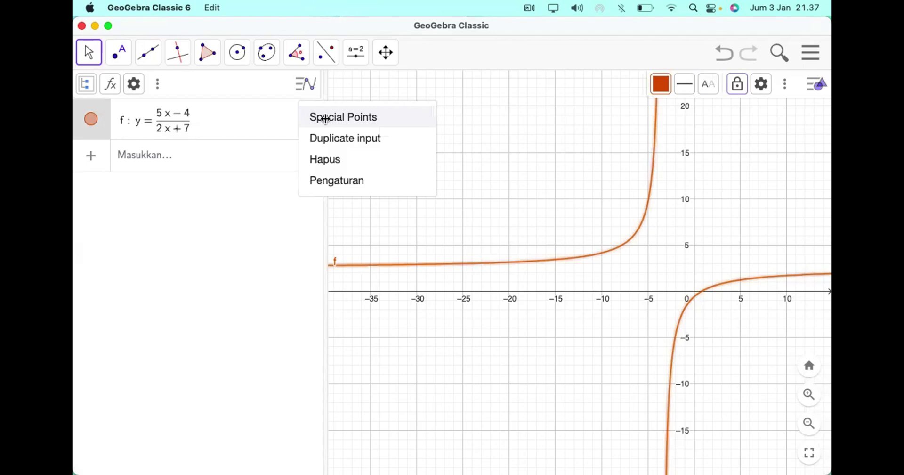
{"action": "left_click", "coordinate": [323, 120]}
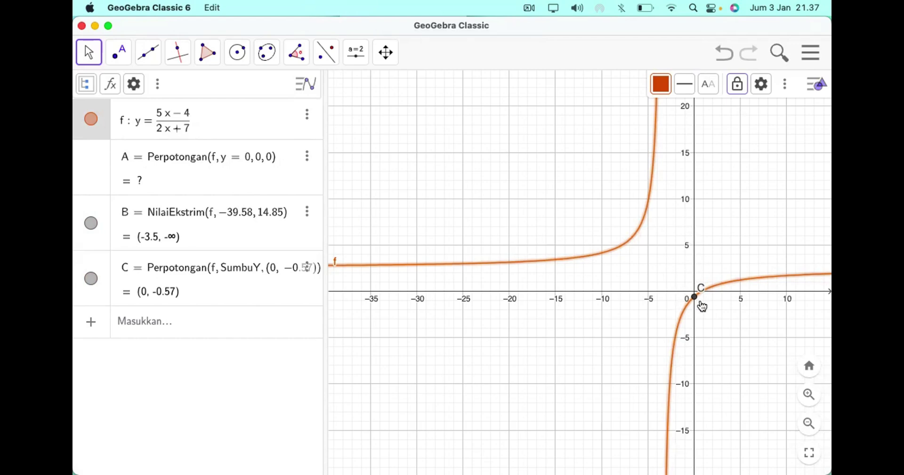
Step: Examine the rational curve around its y-intercept and along its far branches, together with the extreme-value entry for f
{"action": "scroll", "coordinate": [702, 306], "scroll_direction": "up", "scroll_amount": 3}
{"action": "scroll", "coordinate": [702, 306], "scroll_direction": "up", "scroll_amount": 5}
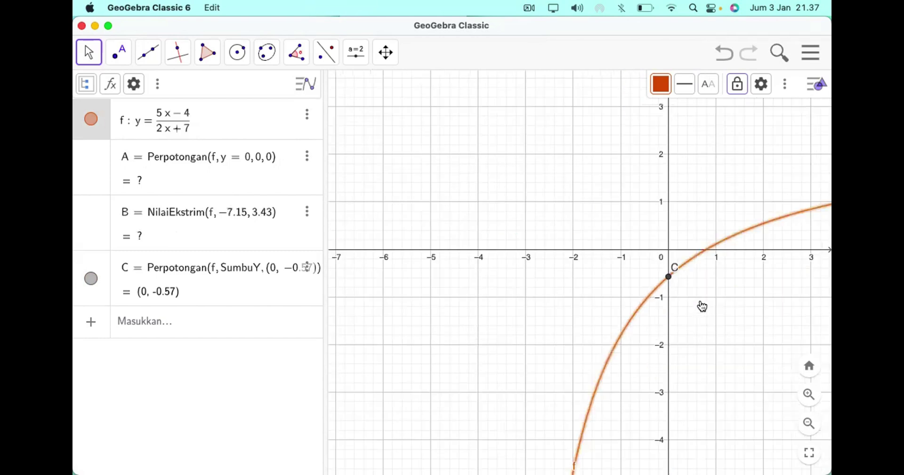
{"action": "scroll", "coordinate": [702, 306], "scroll_direction": "up", "scroll_amount": 4}
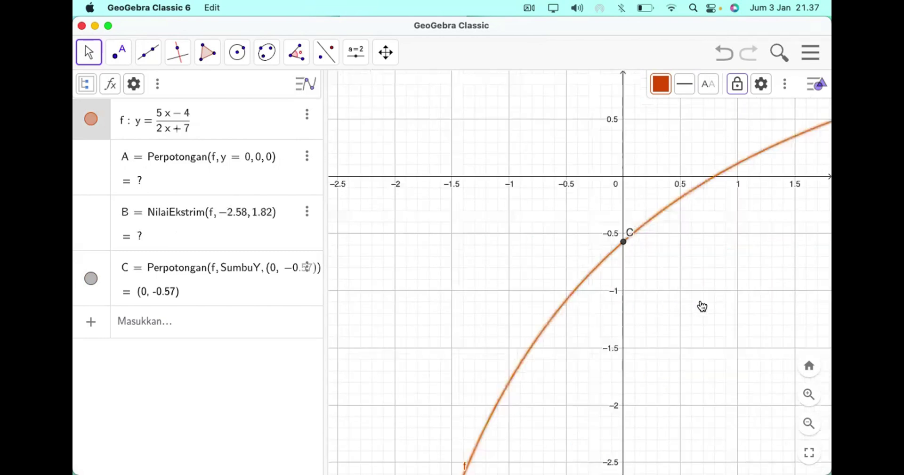
{"action": "scroll", "coordinate": [702, 306], "scroll_direction": "down", "scroll_amount": 5}
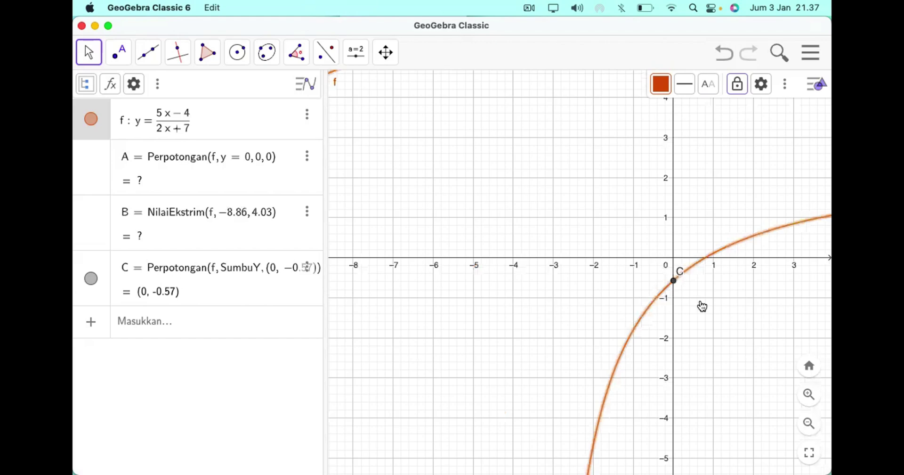
{"action": "scroll", "coordinate": [702, 306], "scroll_direction": "down", "scroll_amount": 3}
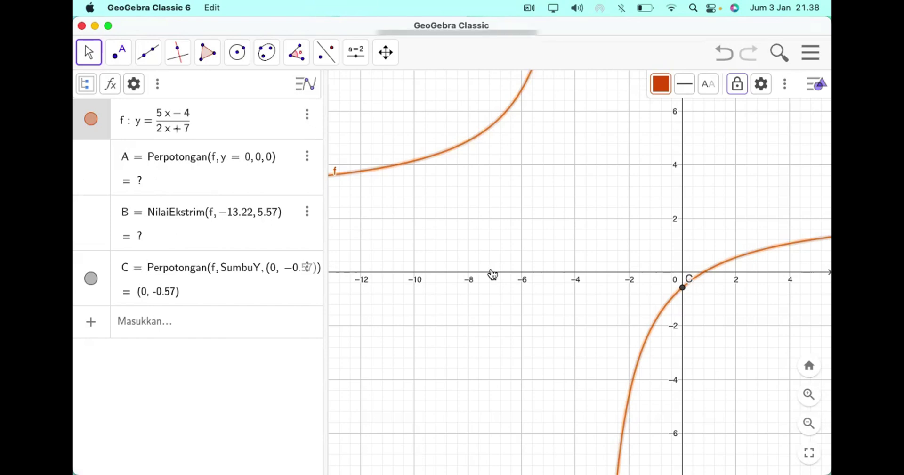
{"action": "left_click_drag", "start_coordinate": [491, 272], "coordinate": [515, 245]}
{"action": "scroll", "coordinate": [515, 245], "scroll_direction": "down", "scroll_amount": 3}
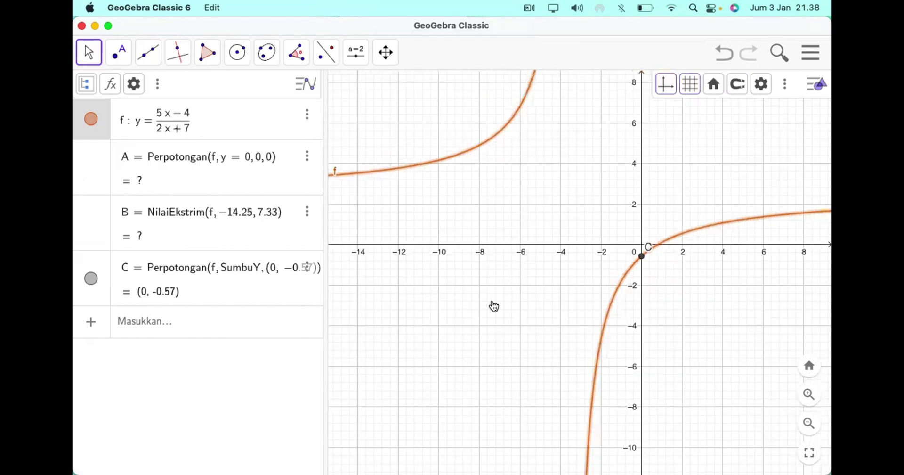
{"action": "scroll", "coordinate": [491, 306], "scroll_direction": "down", "scroll_amount": 4}
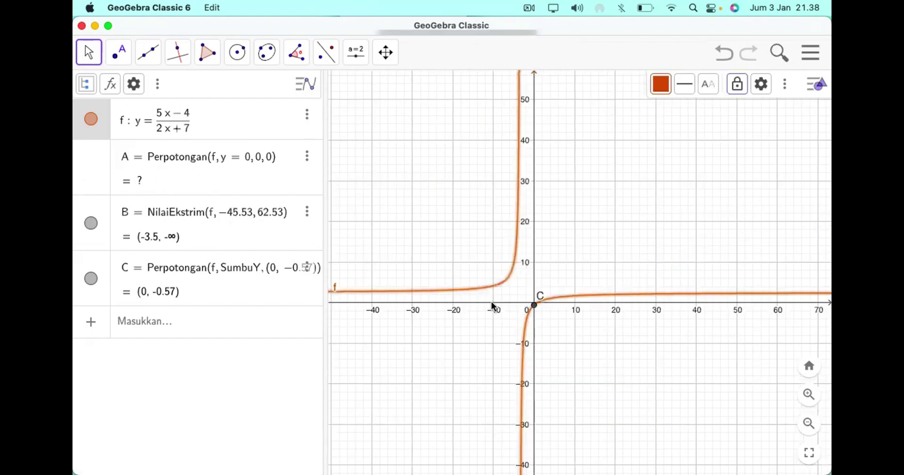
{"action": "scroll", "coordinate": [492, 305], "scroll_direction": "down", "scroll_amount": 4}
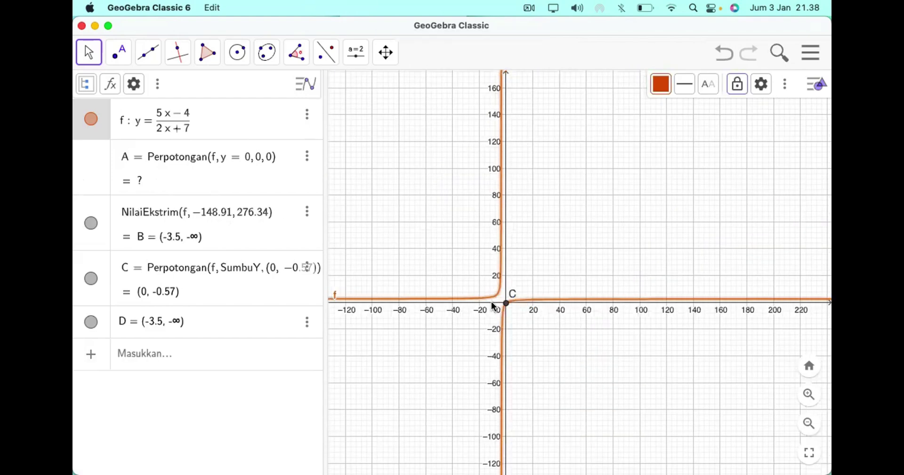
{"action": "scroll", "coordinate": [491, 303], "scroll_direction": "up", "scroll_amount": 4}
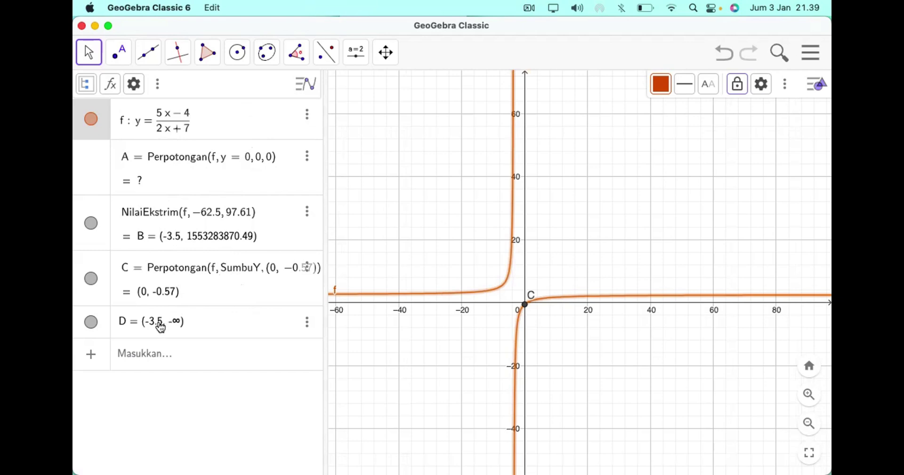
Step: Check the extra extreme point D, and compare the extreme-value entry with the curve on both sides of its vertical break
{"action": "left_click", "coordinate": [305, 325]}
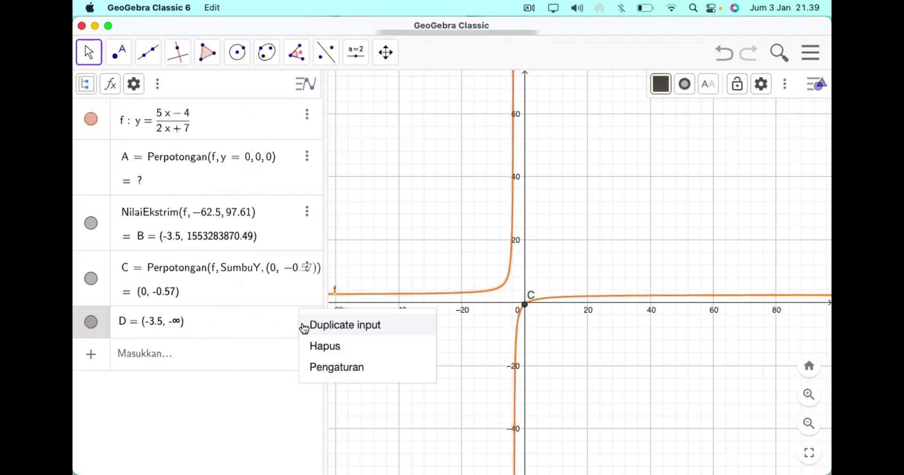
{"action": "left_click", "coordinate": [663, 281]}
{"action": "scroll", "coordinate": [663, 278], "scroll_direction": "down", "scroll_amount": 3}
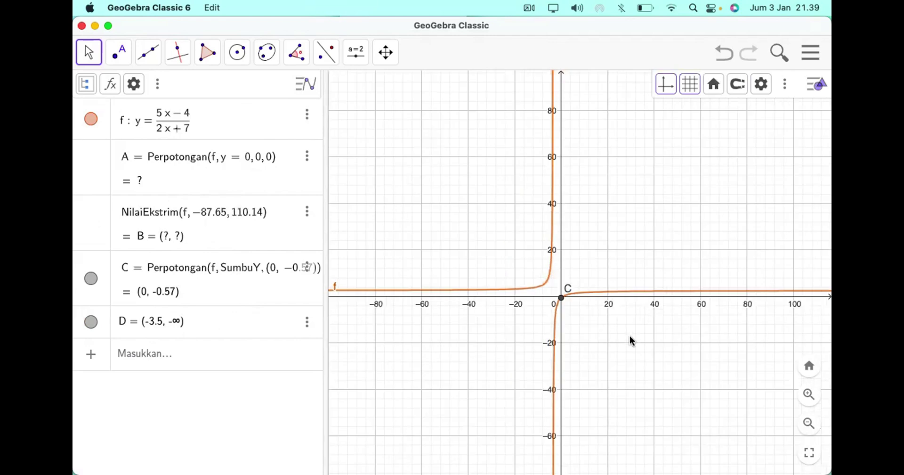
{"action": "scroll", "coordinate": [629, 335], "scroll_direction": "up", "scroll_amount": 5}
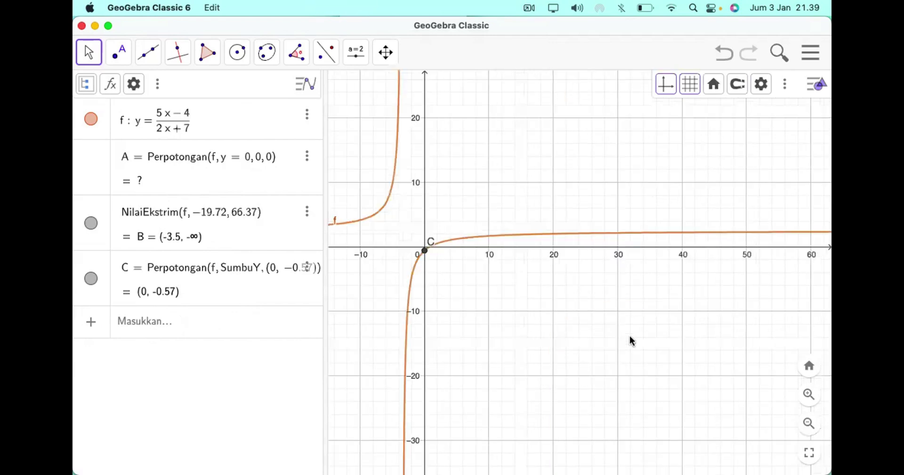
{"action": "scroll", "coordinate": [630, 336], "scroll_direction": "down", "scroll_amount": 5}
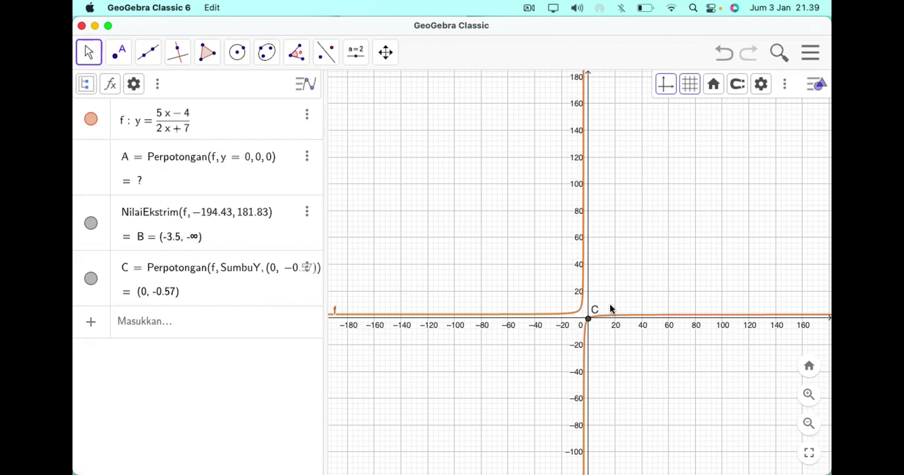
{"action": "scroll", "coordinate": [610, 304], "scroll_direction": "up", "scroll_amount": 2}
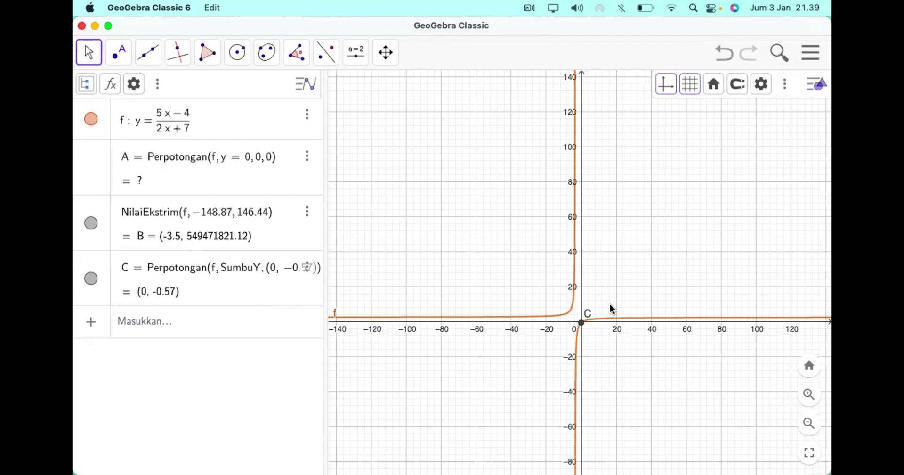
{"action": "scroll", "coordinate": [609, 304], "scroll_direction": "up", "scroll_amount": 3}
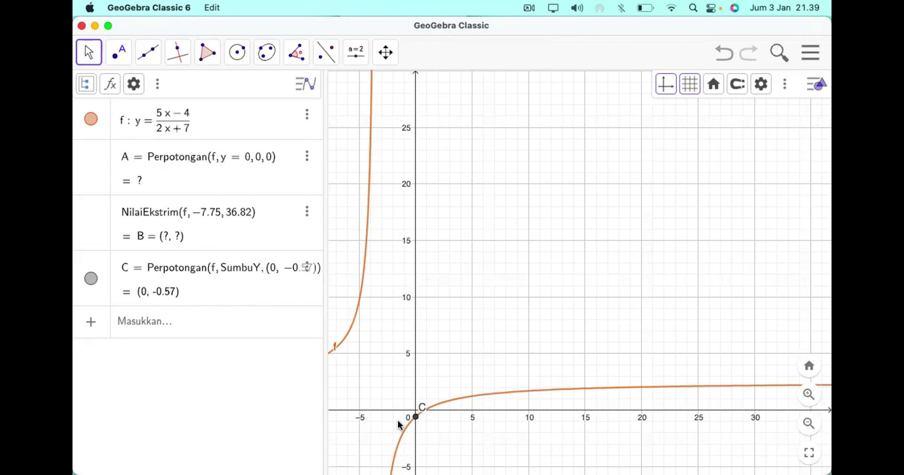
{"action": "scroll", "coordinate": [398, 423], "scroll_direction": "up", "scroll_amount": 5}
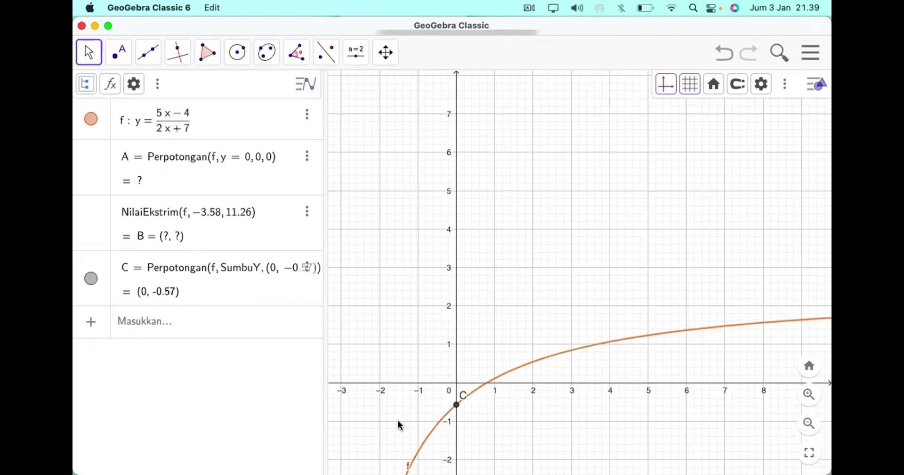
{"action": "scroll", "coordinate": [489, 412], "scroll_direction": "up", "scroll_amount": 3}
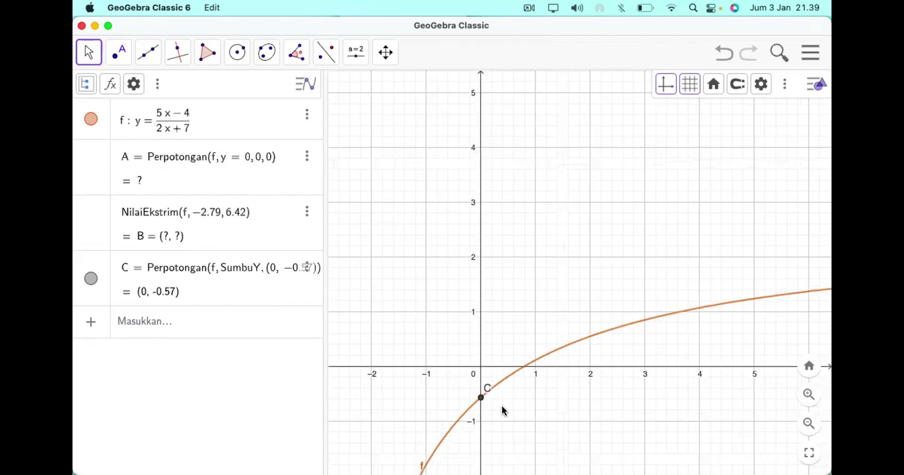
{"action": "scroll", "coordinate": [514, 411], "scroll_direction": "left", "scroll_amount": 5}
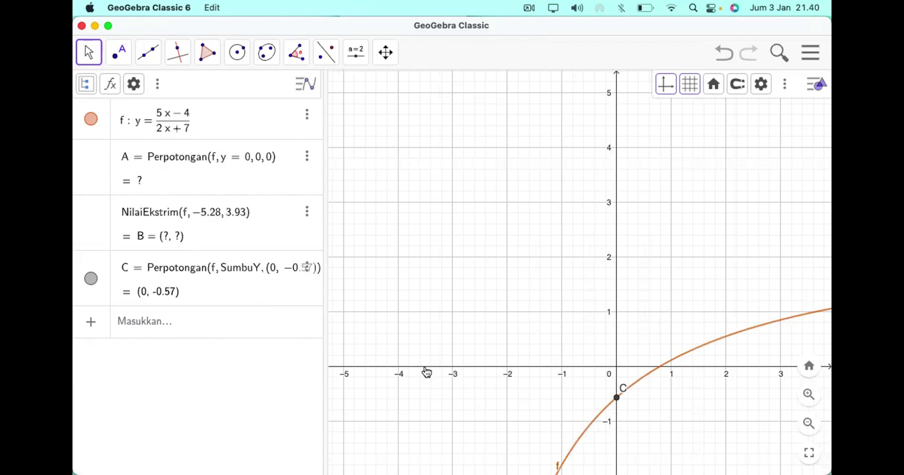
Step: Create a point Z at (−3.5, 0) on the x-axis
{"action": "key", "text": "Tab"}
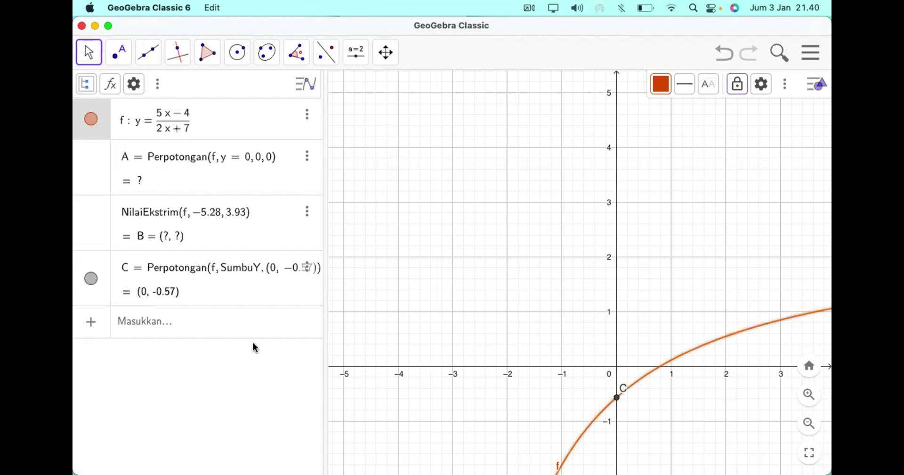
{"action": "left_click", "coordinate": [204, 328]}
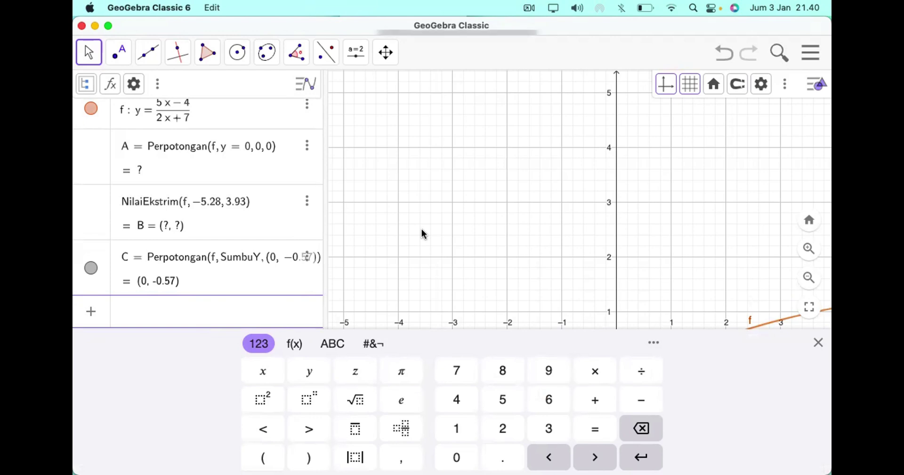
{"action": "type", "text": "Z("}
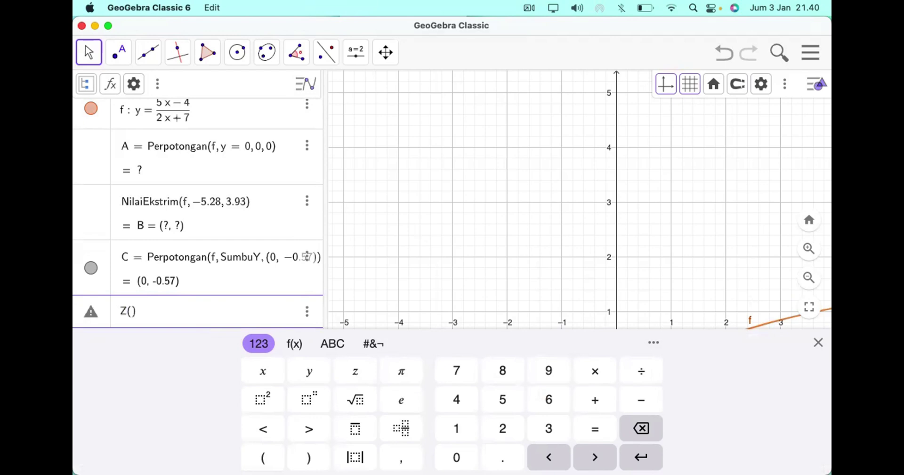
{"action": "type", "text": "-3,"}
{"action": "type", "text": "5"}
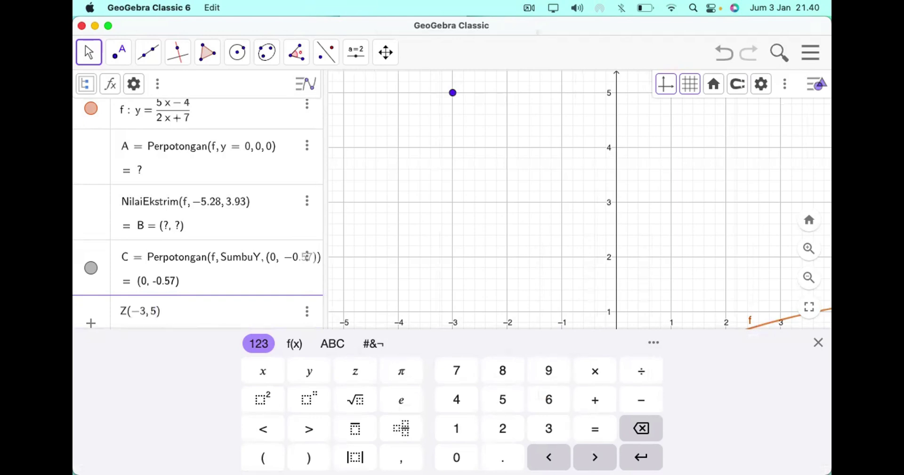
{"action": "key", "text": "BackSpace"}
{"action": "key", "text": "BackSpace"}
{"action": "type", "text": "."}
{"action": "type", "text": "5"}
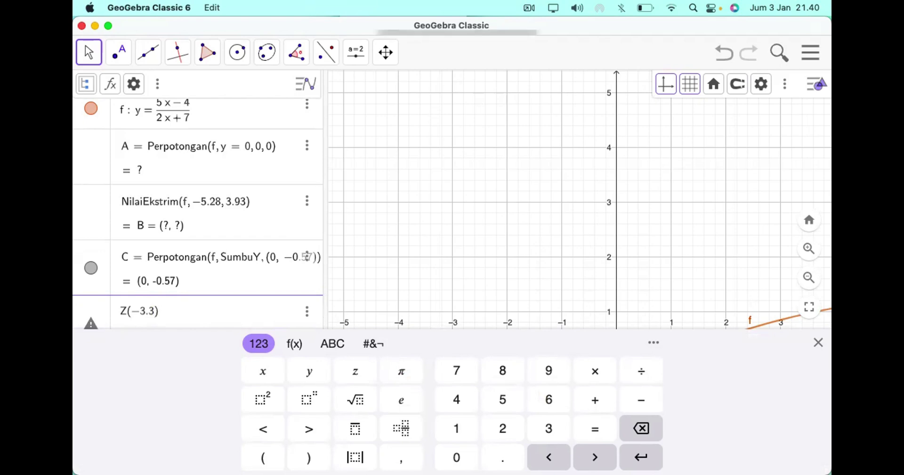
{"action": "type", "text": ",0"}
{"action": "key", "text": "Return"}
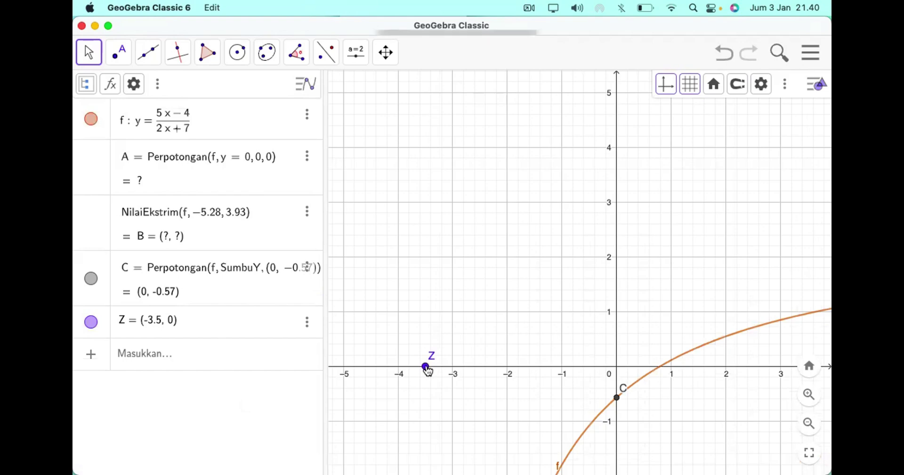
Step: Construct a line through Z perpendicular to the x-axis and compare it with the branches of the rational curve
{"action": "left_click", "coordinate": [180, 56]}
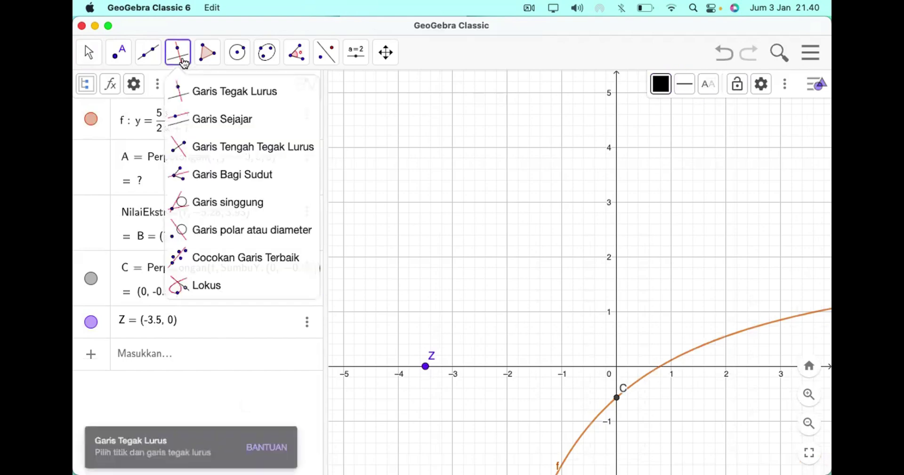
{"action": "left_click", "coordinate": [202, 99]}
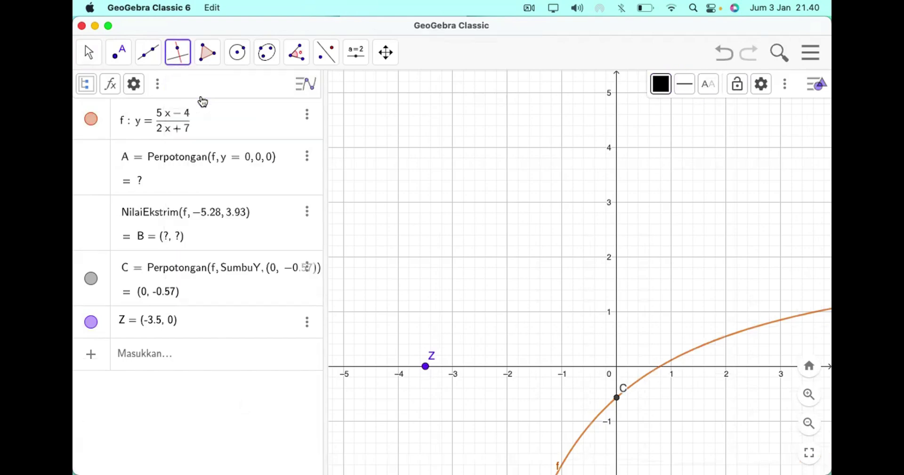
{"action": "left_click", "coordinate": [499, 365]}
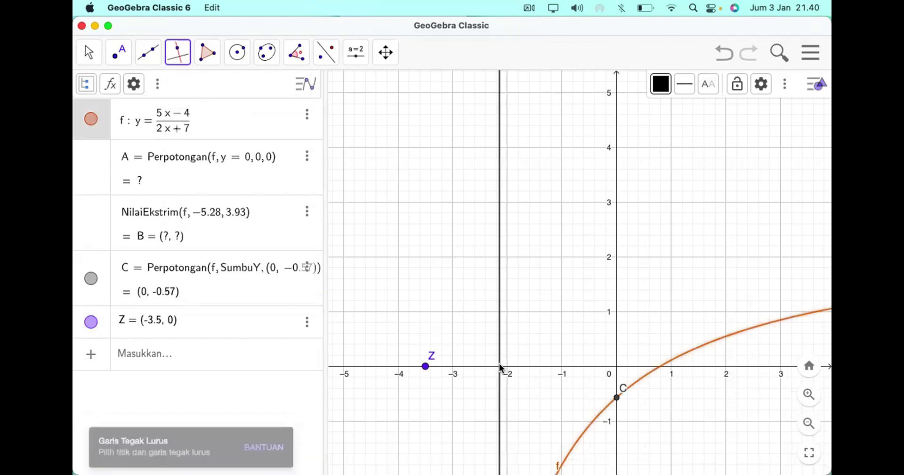
{"action": "left_click", "coordinate": [425, 366]}
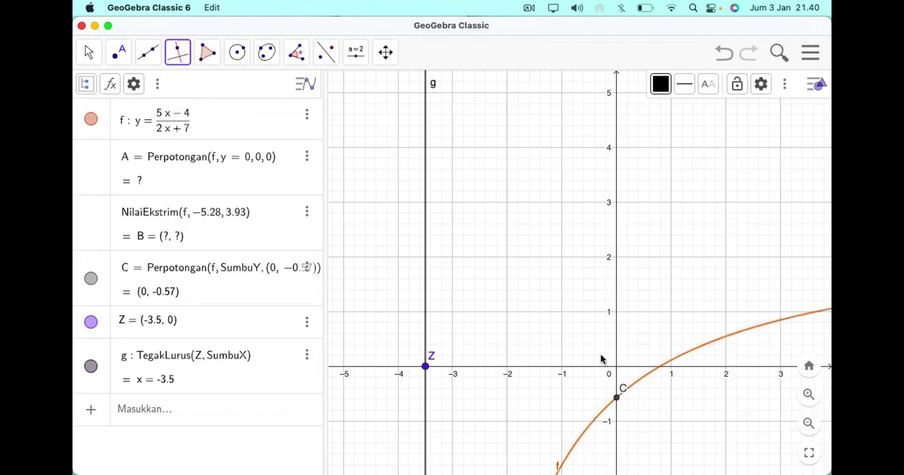
{"action": "scroll", "coordinate": [601, 359], "scroll_direction": "down", "scroll_amount": 5}
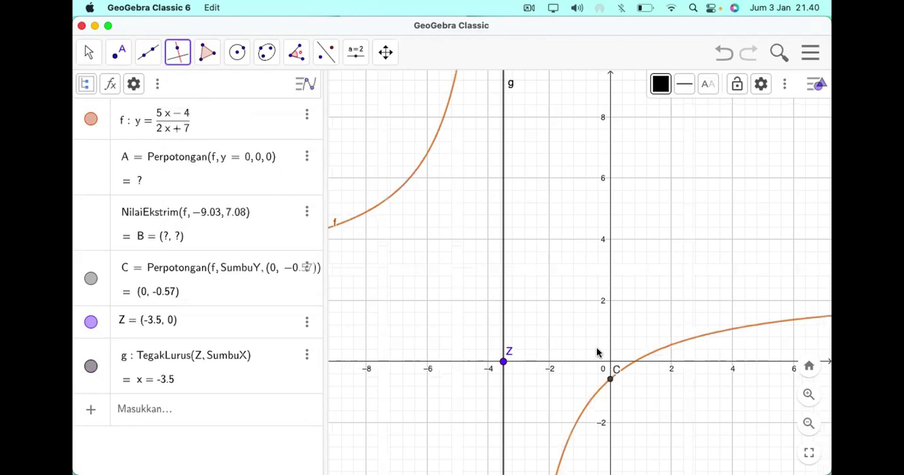
{"action": "scroll", "coordinate": [597, 347], "scroll_direction": "down", "scroll_amount": 5}
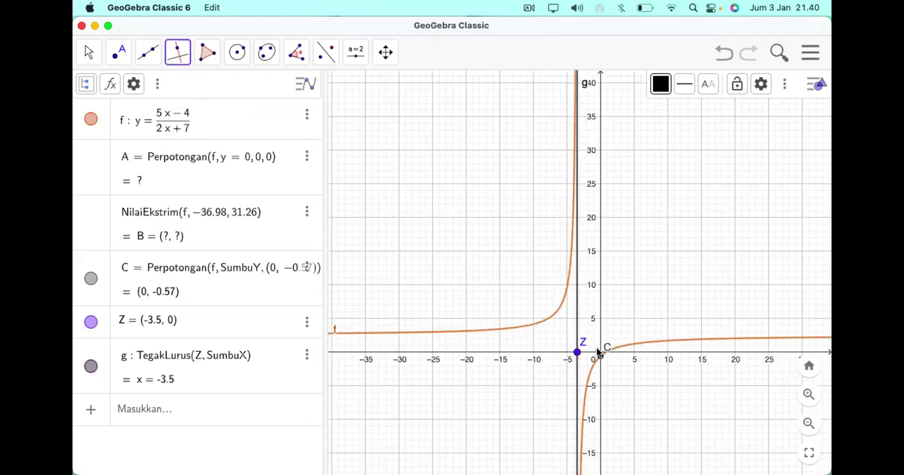
{"action": "scroll", "coordinate": [598, 353], "scroll_direction": "down", "scroll_amount": 5}
{"action": "scroll", "coordinate": [597, 351], "scroll_direction": "up", "scroll_amount": 5}
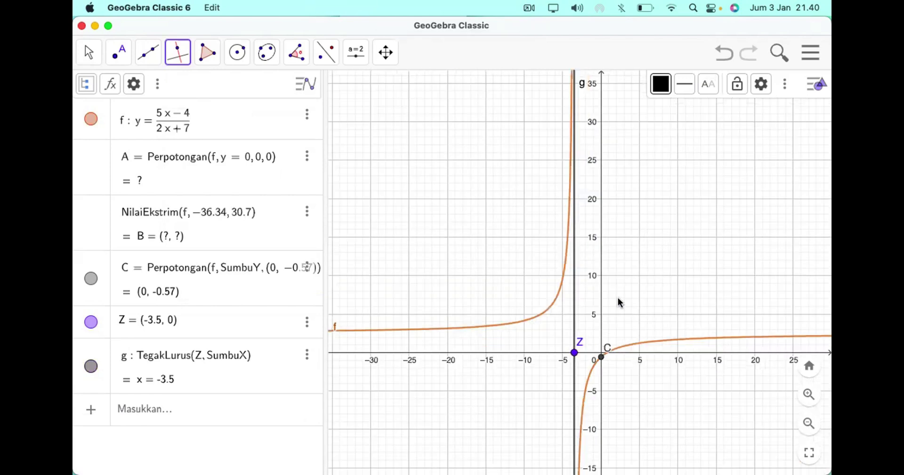
Step: Look over the rational curve beside its vertical asymptote and delete all objects of this exercise from the construction
{"action": "scroll", "coordinate": [636, 272], "scroll_direction": "up", "scroll_amount": 2}
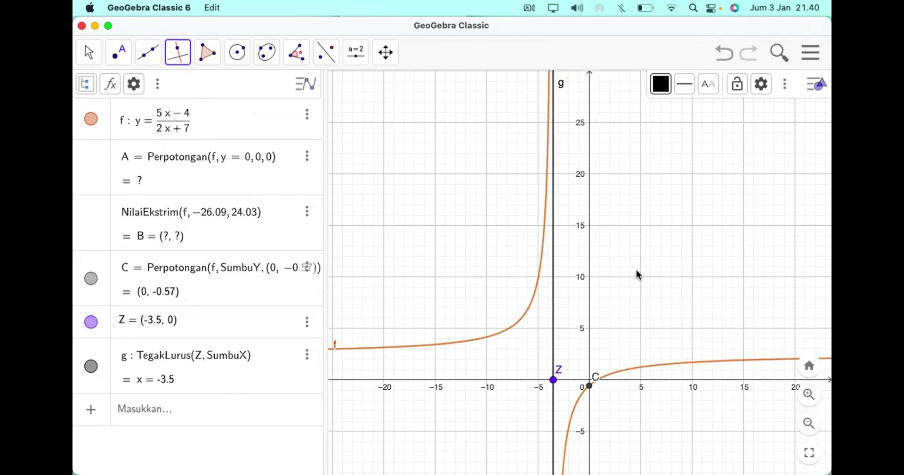
{"action": "scroll", "coordinate": [637, 272], "scroll_direction": "up", "scroll_amount": 4}
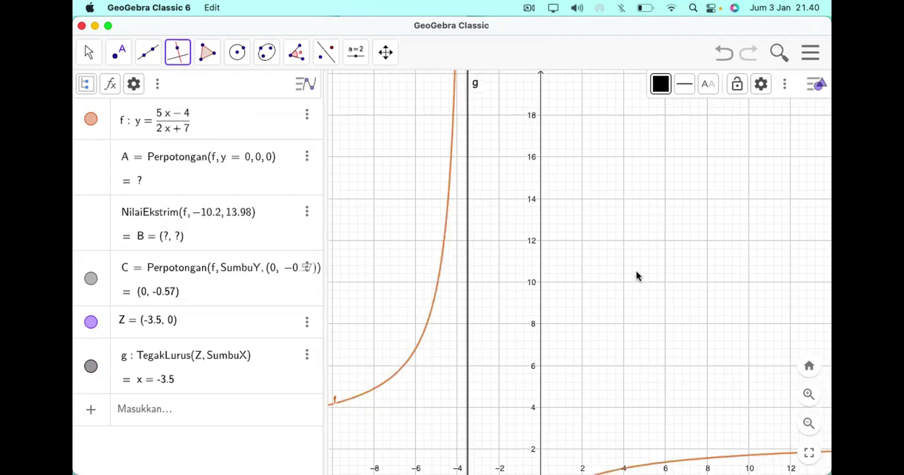
{"action": "scroll", "coordinate": [636, 271], "scroll_direction": "down", "scroll_amount": 1}
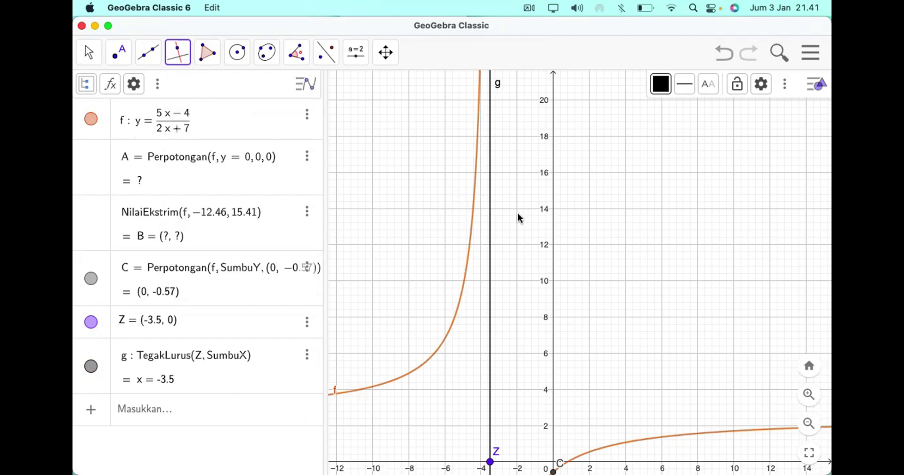
{"action": "scroll", "coordinate": [307, 92], "scroll_direction": "down", "scroll_amount": 1}
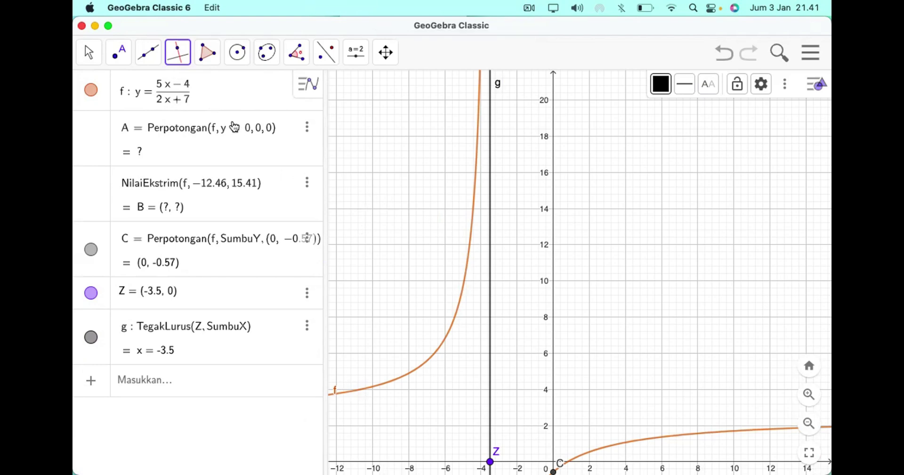
{"action": "left_click", "coordinate": [226, 100]}
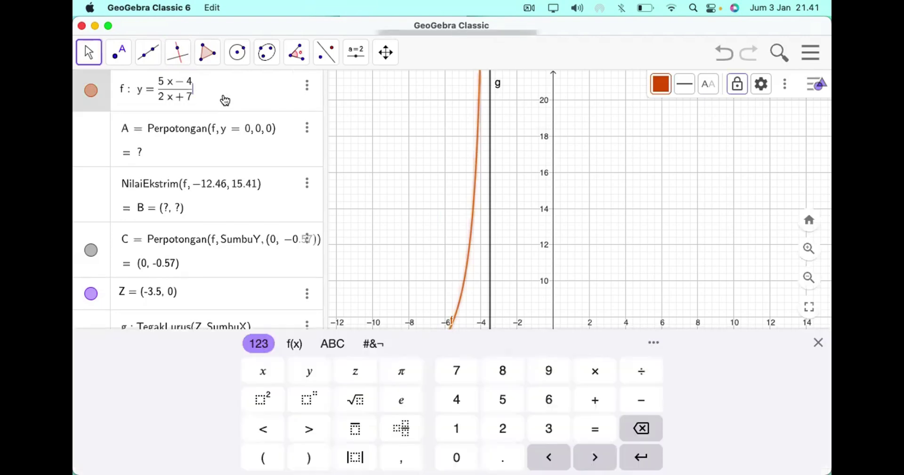
{"action": "left_click", "coordinate": [411, 144]}
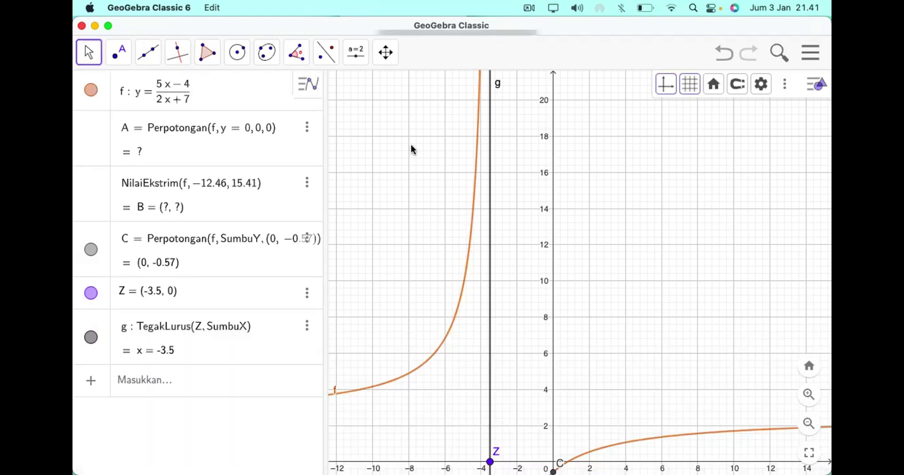
{"action": "key", "text": "super+a"}
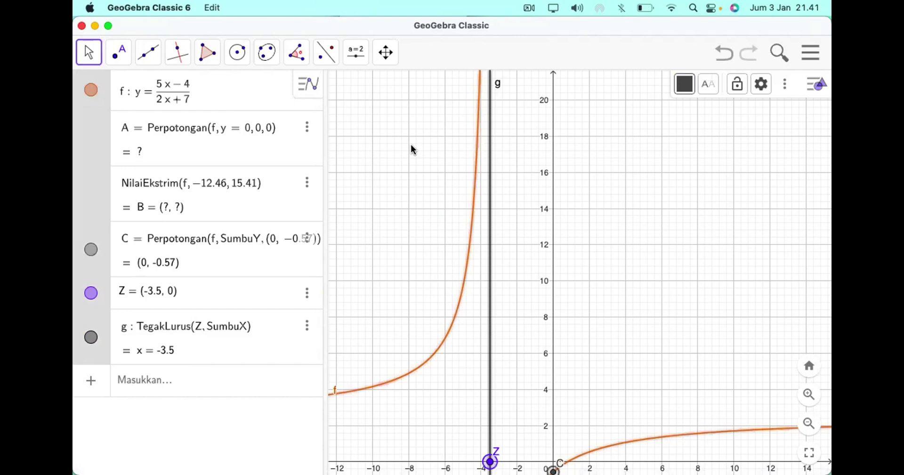
{"action": "key", "text": "Delete"}
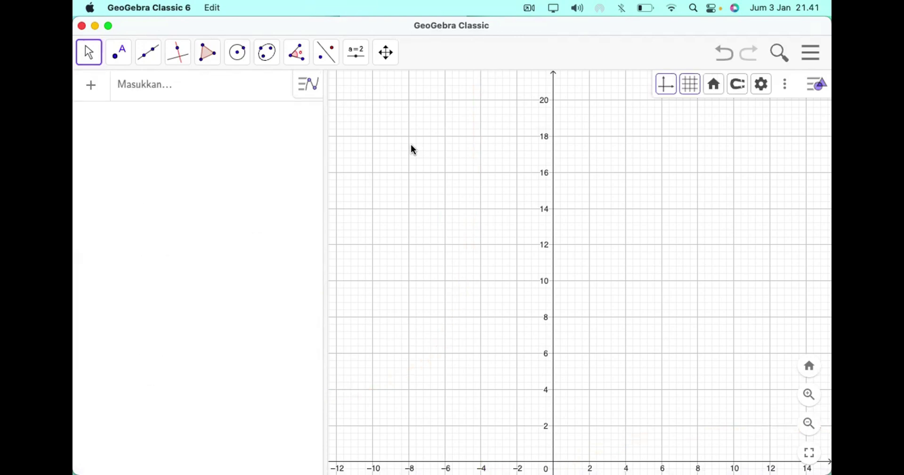
Step: Frame the empty coordinate plane around the origin, with the x-axis spanning about −6 to 6
{"action": "scroll", "coordinate": [410, 149], "scroll_direction": "down", "scroll_amount": 2}
{"action": "scroll", "coordinate": [416, 135], "scroll_direction": "up", "scroll_amount": 1}
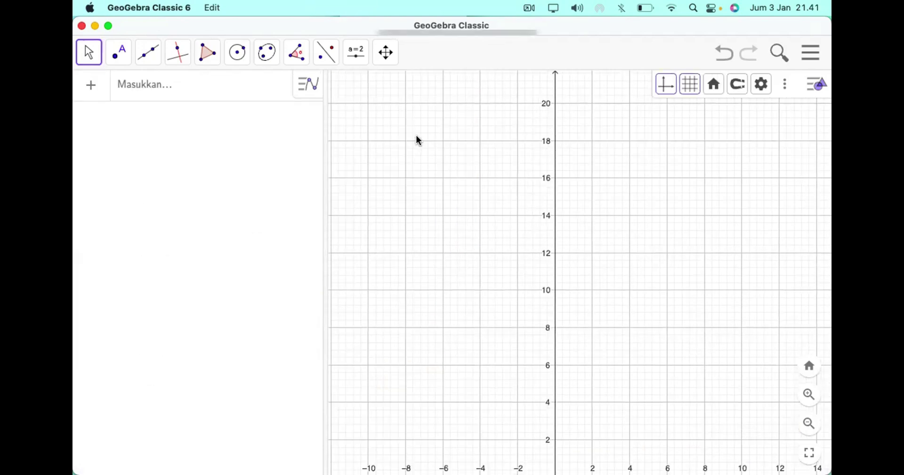
{"action": "scroll", "coordinate": [416, 135], "scroll_direction": "down", "scroll_amount": 3}
{"action": "scroll", "coordinate": [417, 140], "scroll_direction": "down", "scroll_amount": 1}
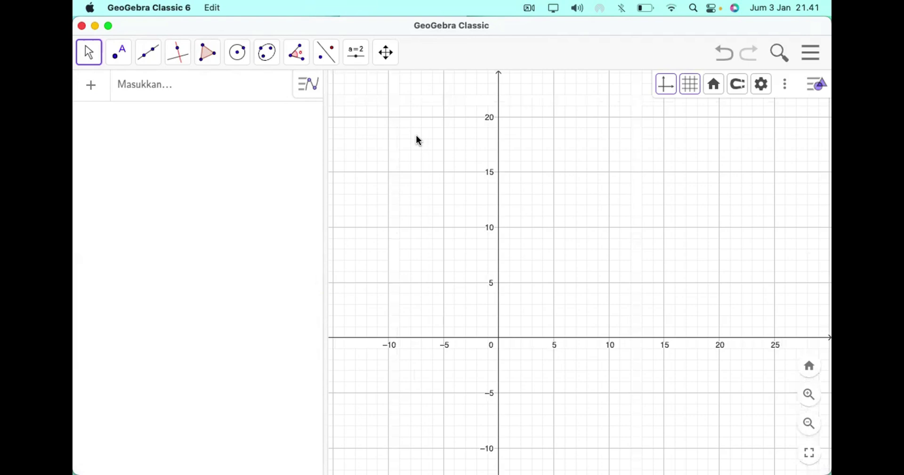
{"action": "scroll", "coordinate": [416, 139], "scroll_direction": "down", "scroll_amount": 1}
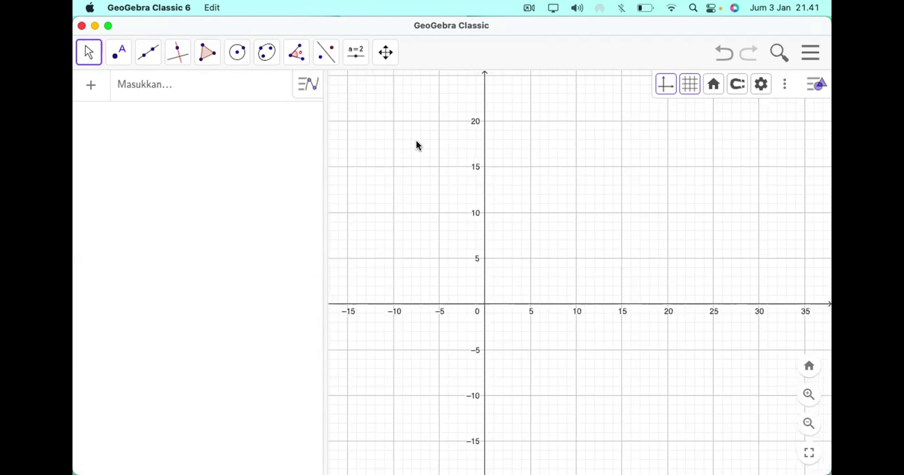
{"action": "scroll", "coordinate": [417, 141], "scroll_direction": "up", "scroll_amount": 3}
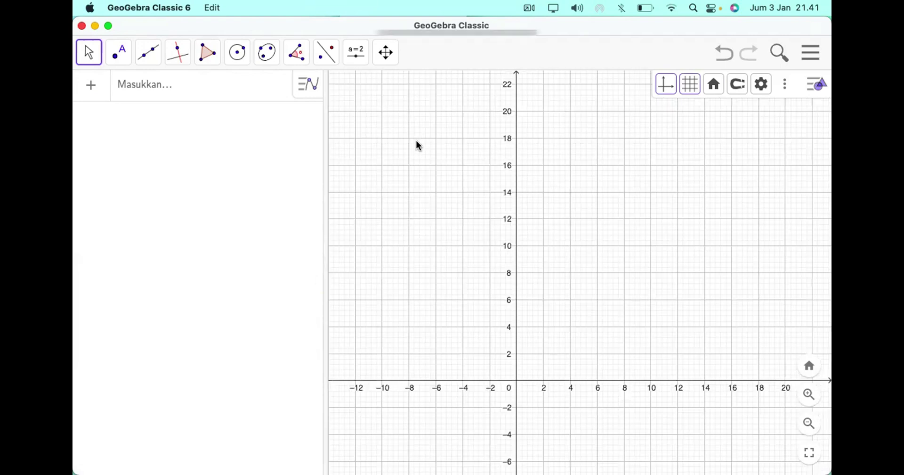
{"action": "left_click", "coordinate": [198, 93]}
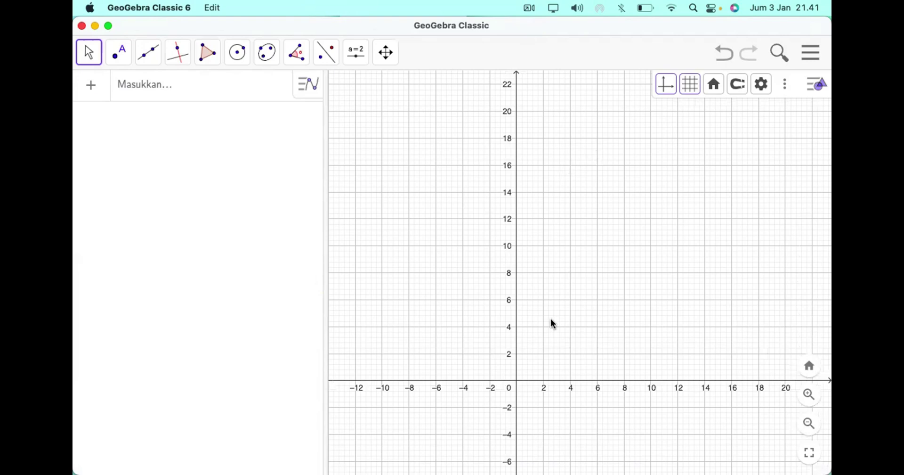
{"action": "scroll", "coordinate": [551, 319], "scroll_direction": "up", "scroll_amount": 2}
{"action": "scroll", "coordinate": [551, 320], "scroll_direction": "up", "scroll_amount": 3}
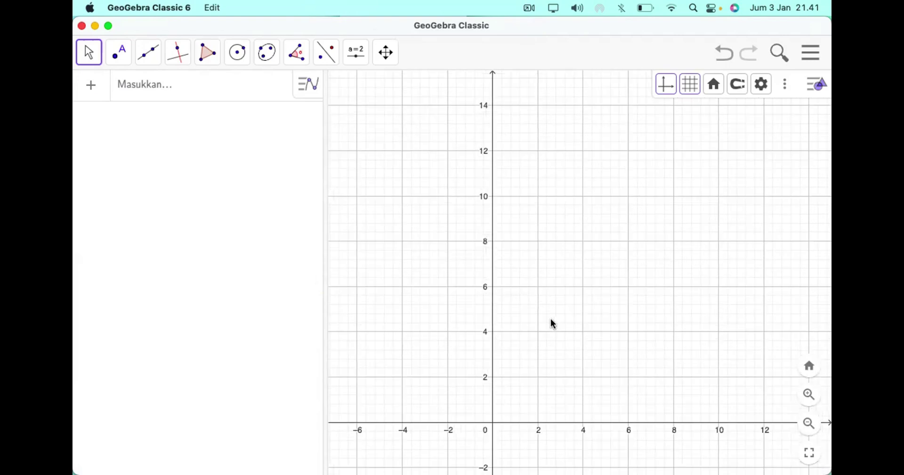
{"action": "scroll", "coordinate": [551, 321], "scroll_direction": "up", "scroll_amount": 8}
{"action": "scroll", "coordinate": [551, 320], "scroll_direction": "down", "scroll_amount": 2}
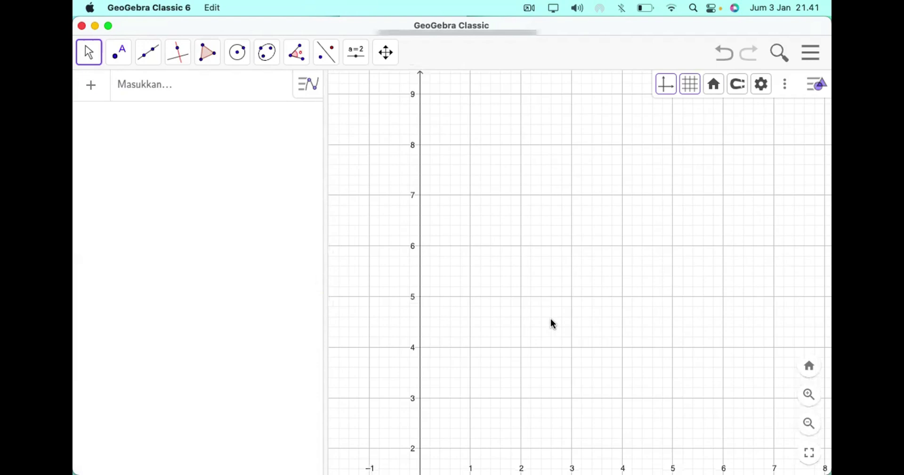
{"action": "left_click_drag", "start_coordinate": [551, 320], "coordinate": [690, 147]}
{"action": "scroll", "coordinate": [692, 146], "scroll_direction": "left", "scroll_amount": 3}
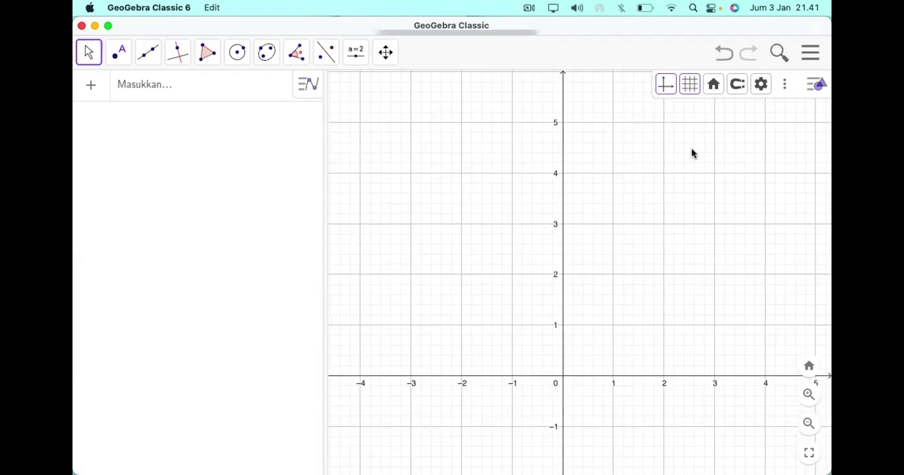
{"action": "scroll", "coordinate": [643, 190], "scroll_direction": "down", "scroll_amount": 3}
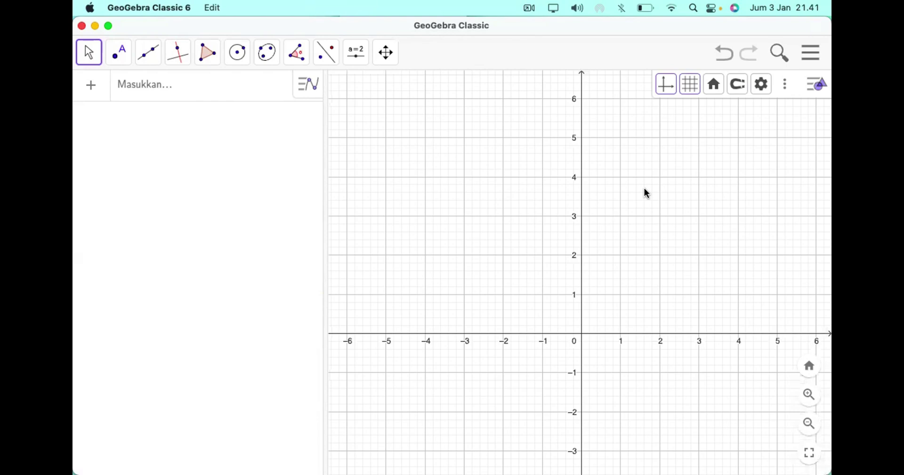
{"action": "scroll", "coordinate": [646, 192], "scroll_direction": "down", "scroll_amount": 3}
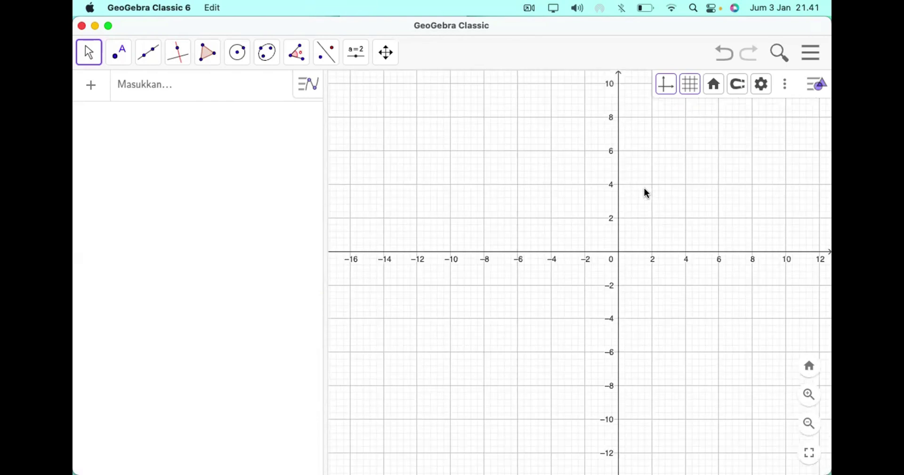
{"action": "scroll", "coordinate": [645, 191], "scroll_direction": "down", "scroll_amount": 2}
{"action": "scroll", "coordinate": [645, 191], "scroll_direction": "up", "scroll_amount": 3}
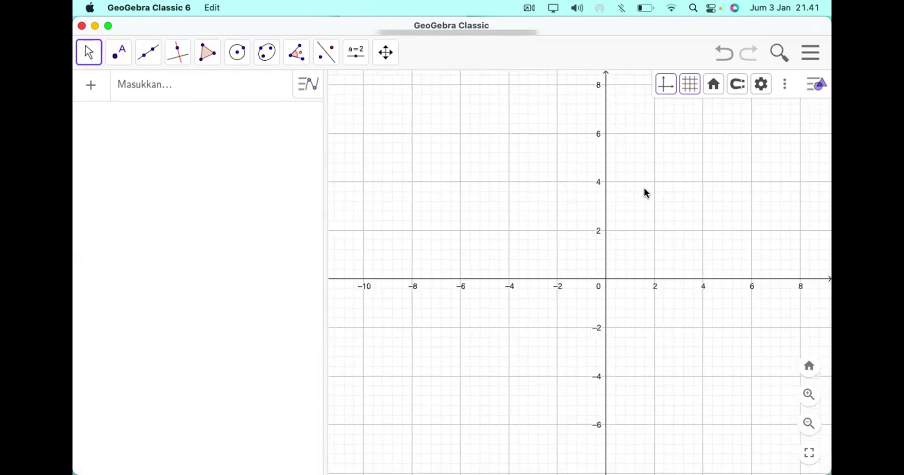
{"action": "scroll", "coordinate": [646, 192], "scroll_direction": "up", "scroll_amount": 1}
{"action": "scroll", "coordinate": [645, 188], "scroll_direction": "up", "scroll_amount": 1}
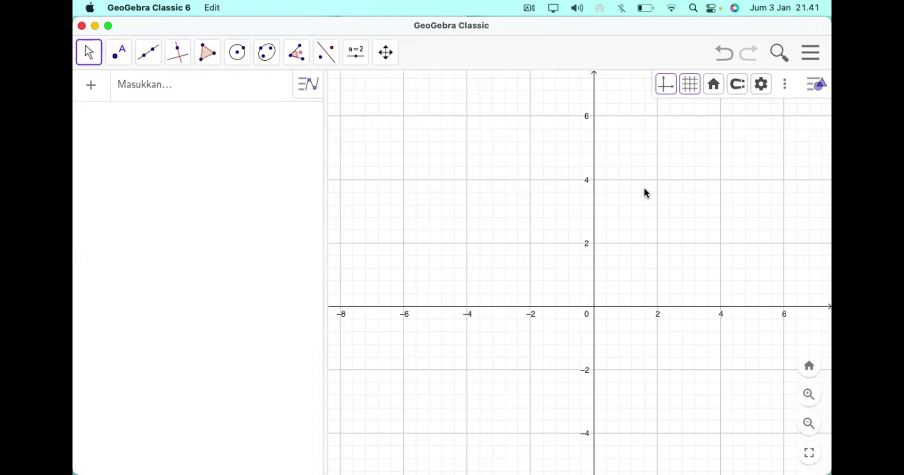
{"action": "scroll", "coordinate": [645, 191], "scroll_direction": "up", "scroll_amount": 1}
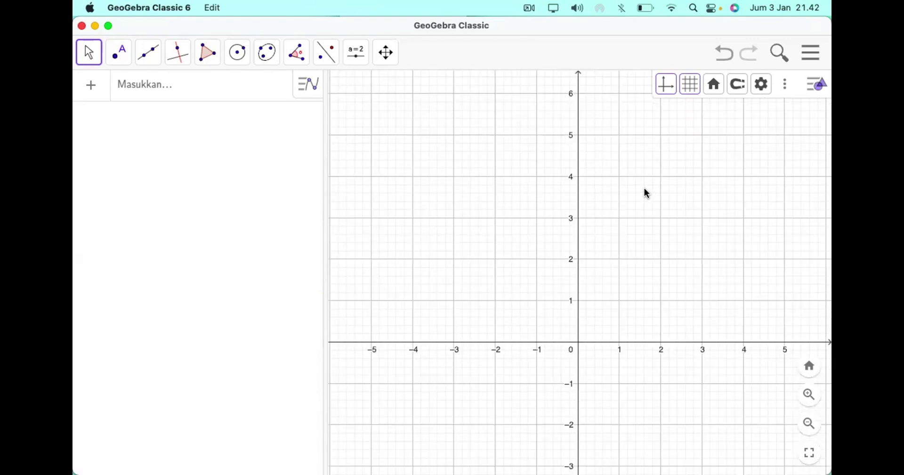
Step: Hide the on-screen keyboard, switch to the PowerPoint slide to read the sine function in exercise 4, and return to GeoGebra
{"action": "left_click", "coordinate": [179, 99]}
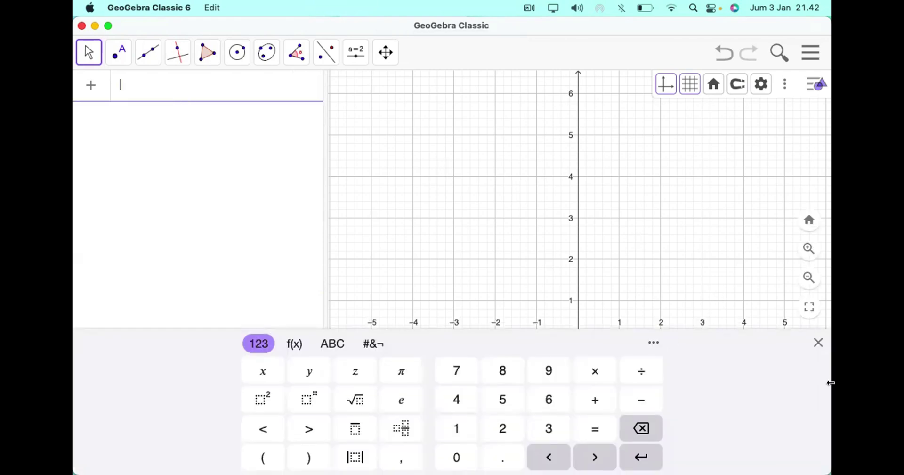
{"action": "left_click", "coordinate": [818, 343]}
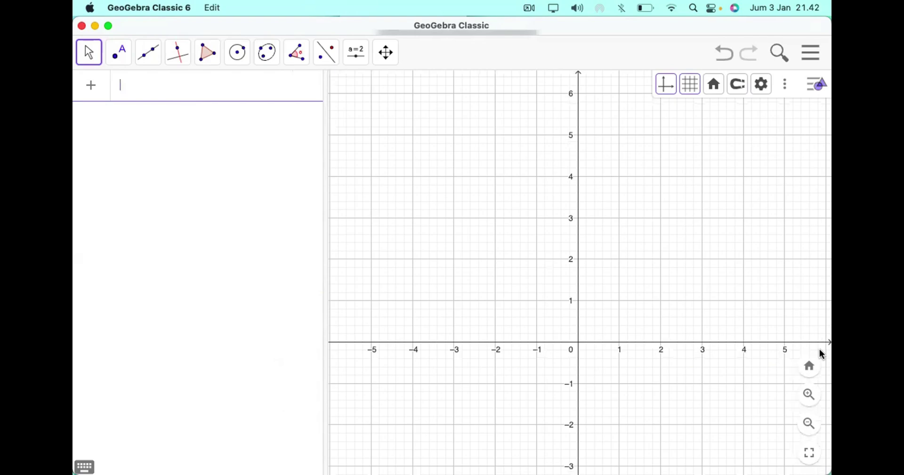
{"action": "mouse_move", "coordinate": [724, 464]}
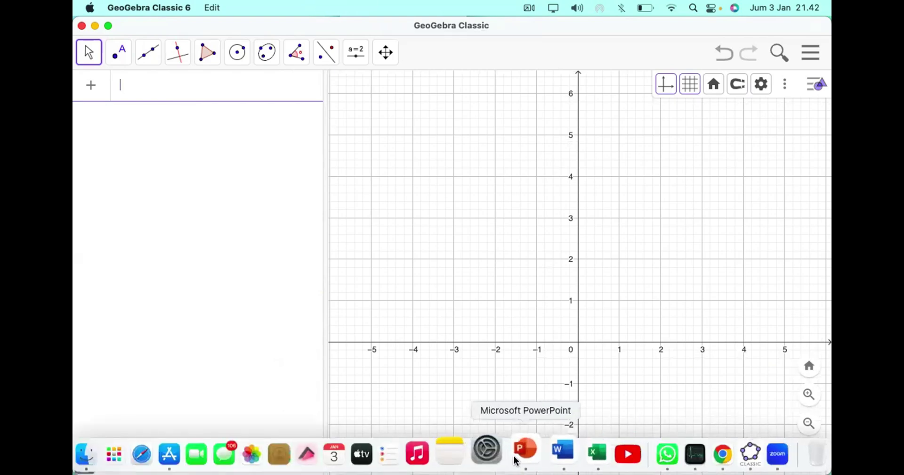
{"action": "left_click", "coordinate": [518, 454]}
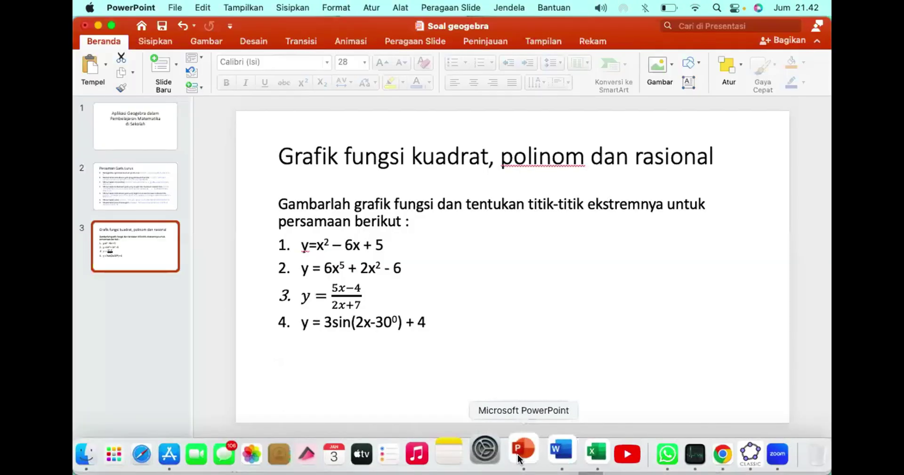
{"action": "left_click", "coordinate": [307, 337]}
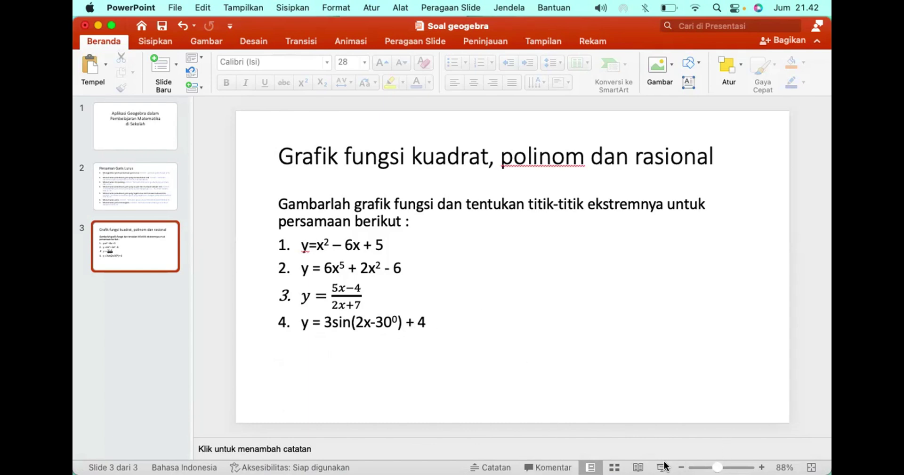
{"action": "mouse_move", "coordinate": [631, 467]}
{"action": "left_click", "coordinate": [733, 452]}
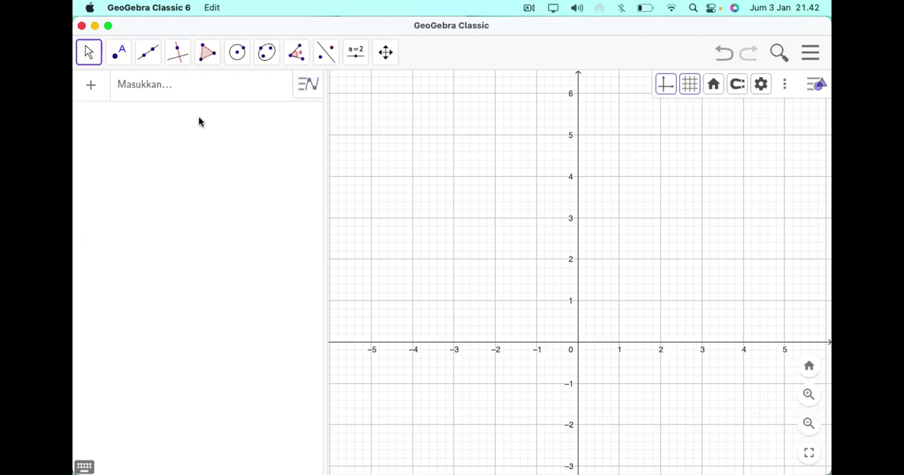
Step: Enter the function y = sin(2x − 30), starting from y = sin x and adding the factor 2 and the shift −30
{"action": "left_click", "coordinate": [185, 91]}
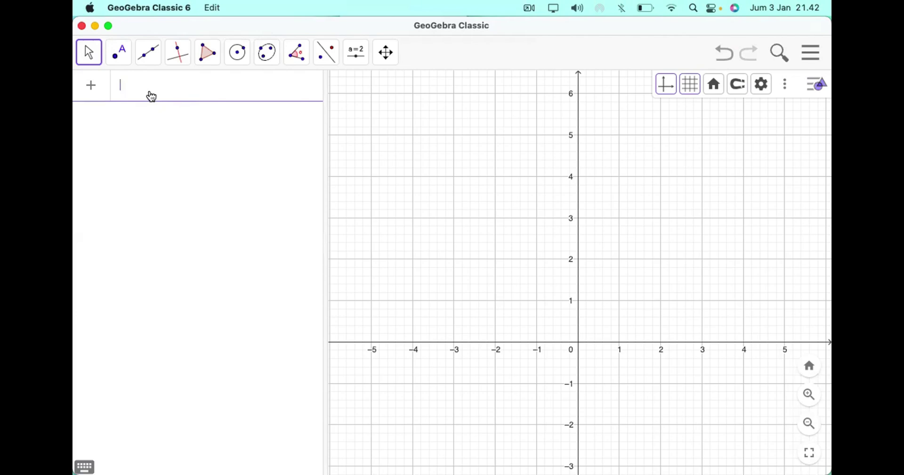
{"action": "type", "text": "y = sin"}
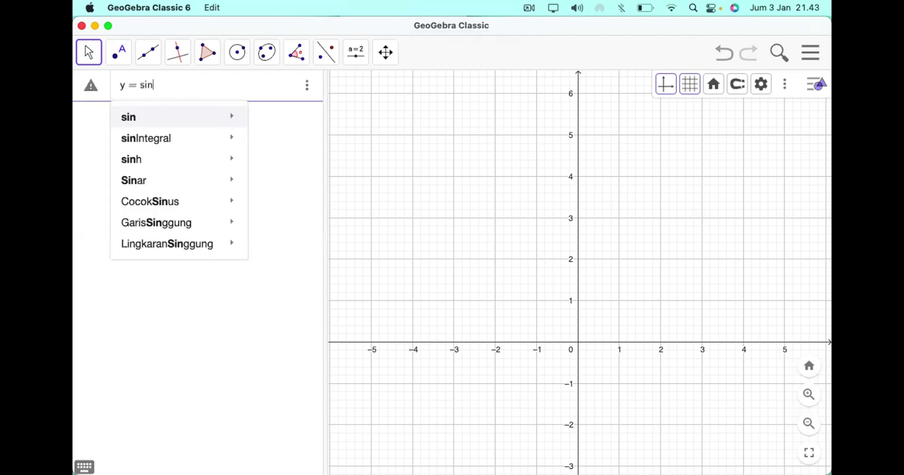
{"action": "type", "text": "x"}
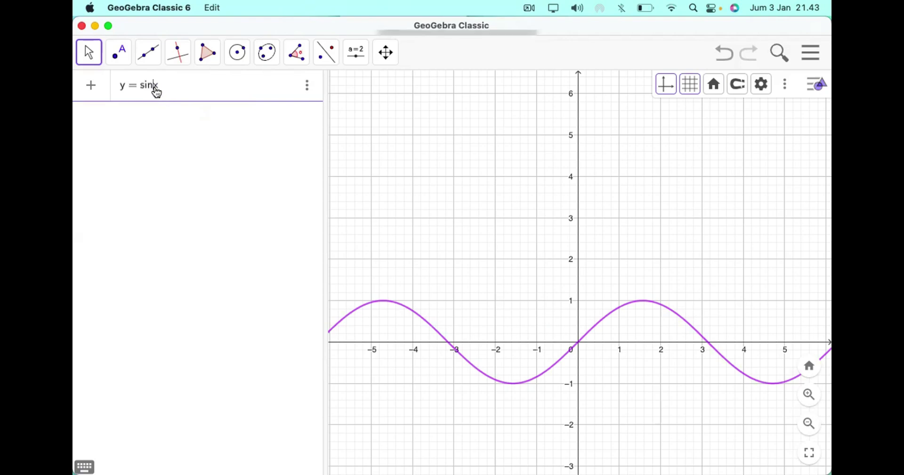
{"action": "type", "text": "("}
{"action": "type", "text": "2x"}
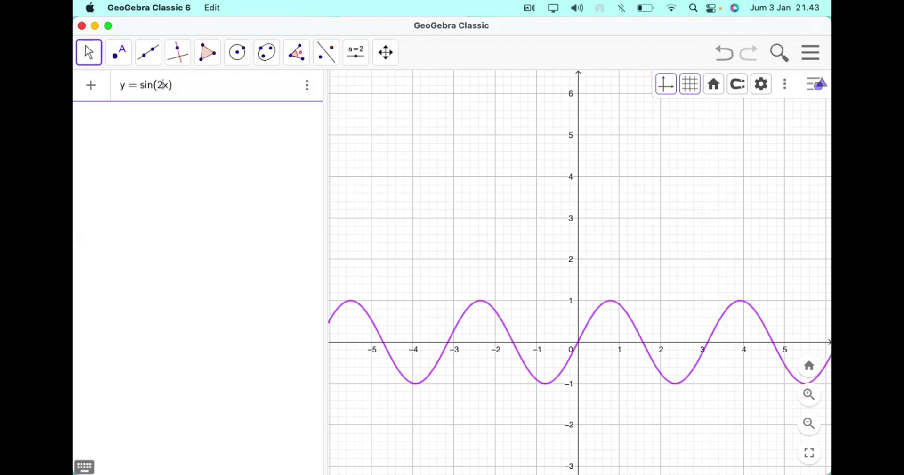
{"action": "key", "text": "Right"}
{"action": "type", "text": "-3"}
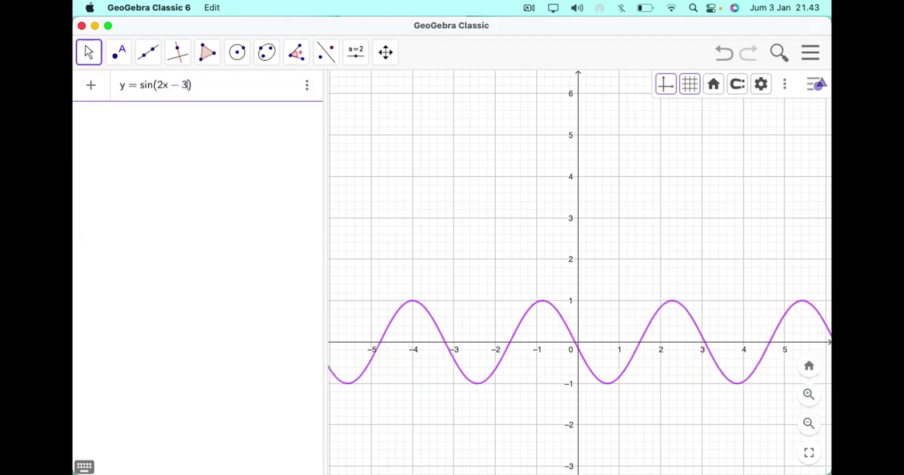
{"action": "type", "text": "0"}
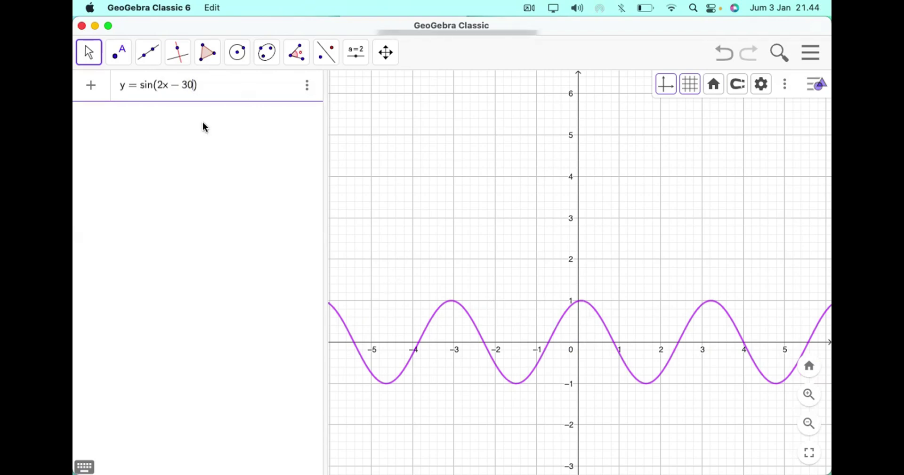
Step: Extend the sine function to y = 3sin(2x − 30) + 4, comparing the curve with and without the factor 3
{"action": "left_click", "coordinate": [143, 89]}
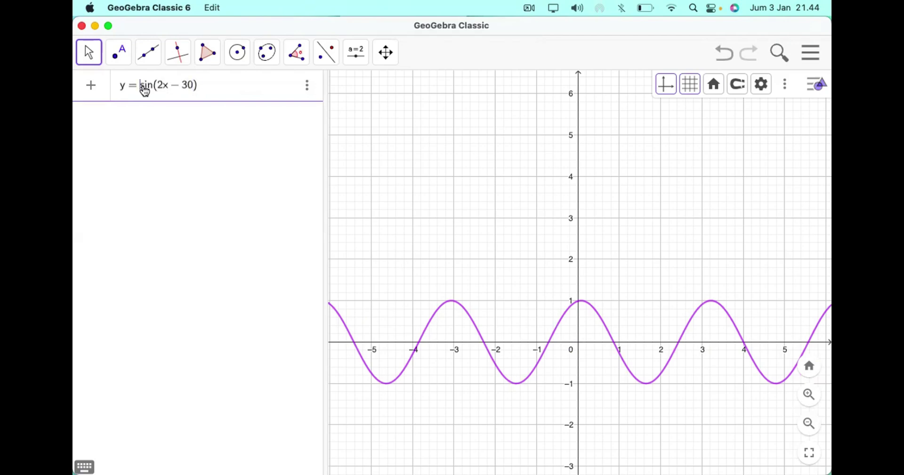
{"action": "type", "text": "3"}
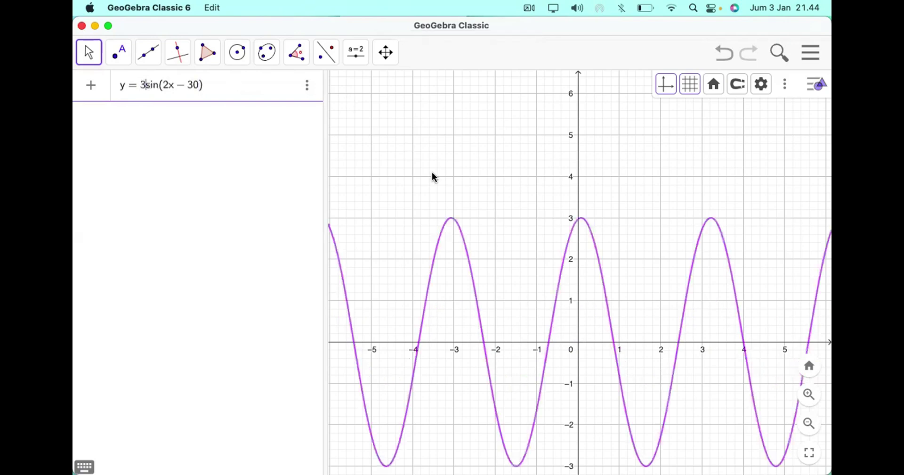
{"action": "key", "text": "BackSpace"}
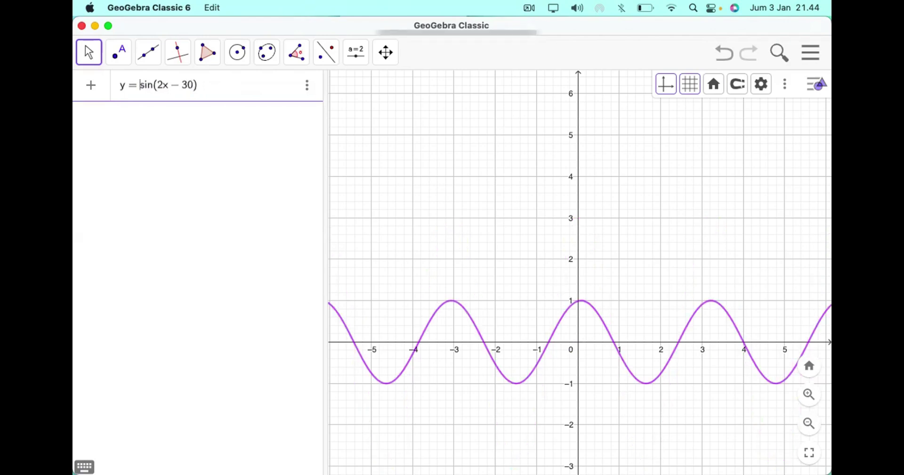
{"action": "type", "text": "3"}
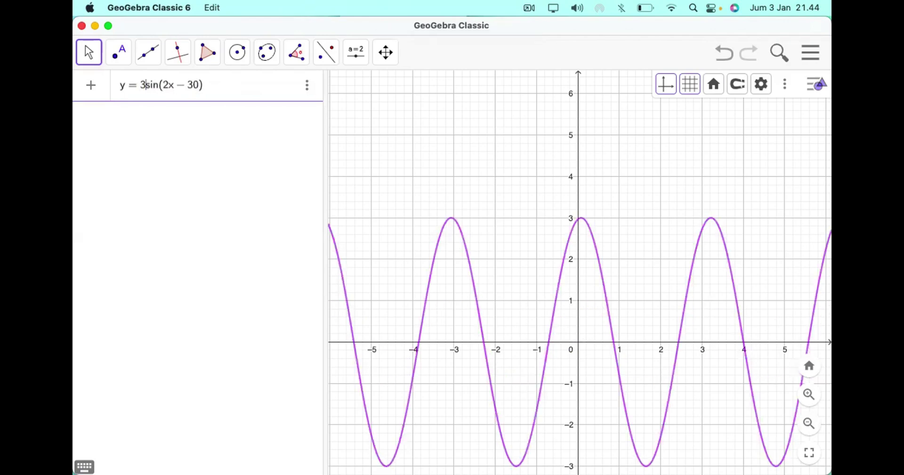
{"action": "left_click", "coordinate": [249, 92]}
{"action": "type", "text": "+ "}
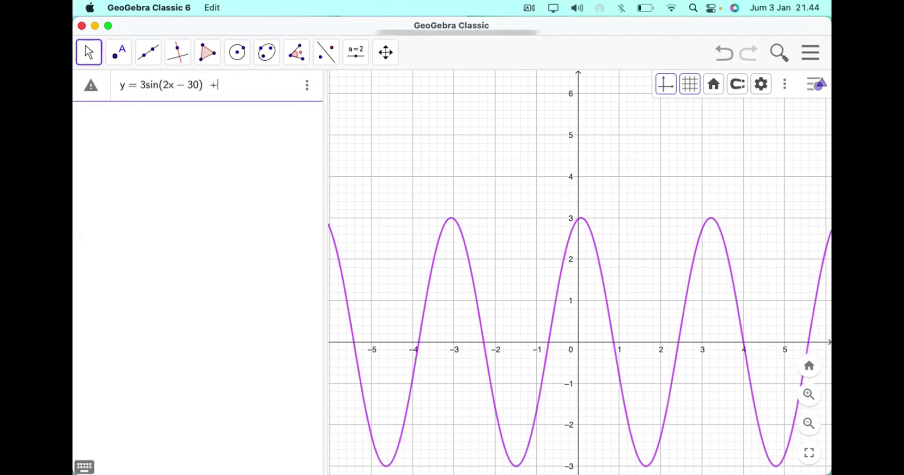
{"action": "type", "text": "4"}
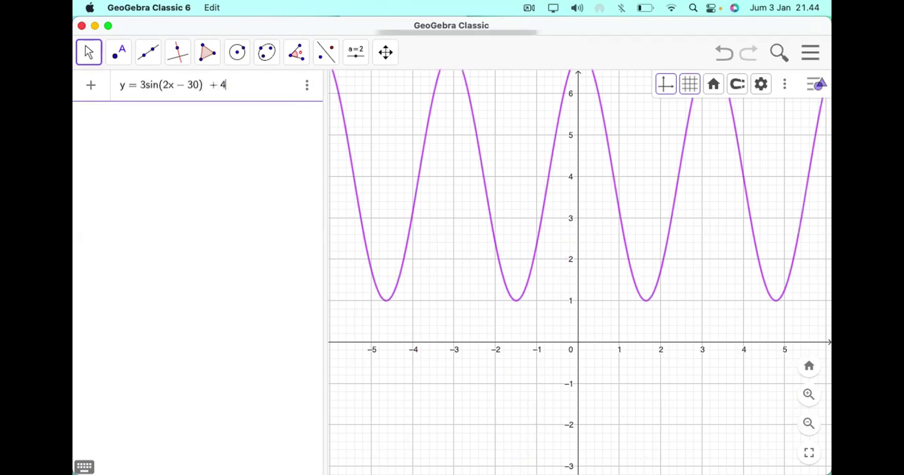